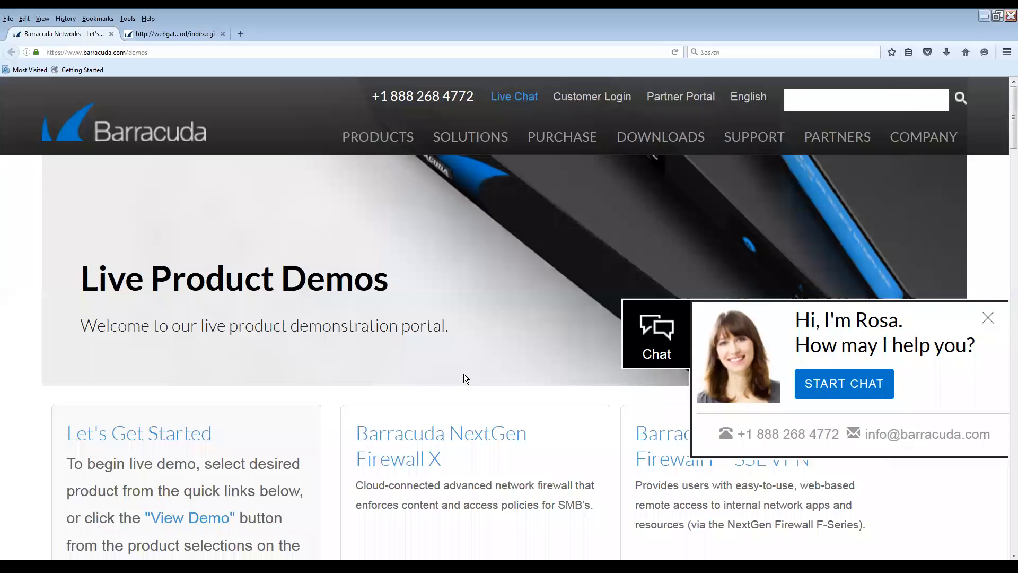
# Launch the Web Security Gateway View Demo, sign in, and close the duplicate tab
pyautogui.scroll(-5, 464, 373)
pyautogui.scroll(-5, 464, 374)
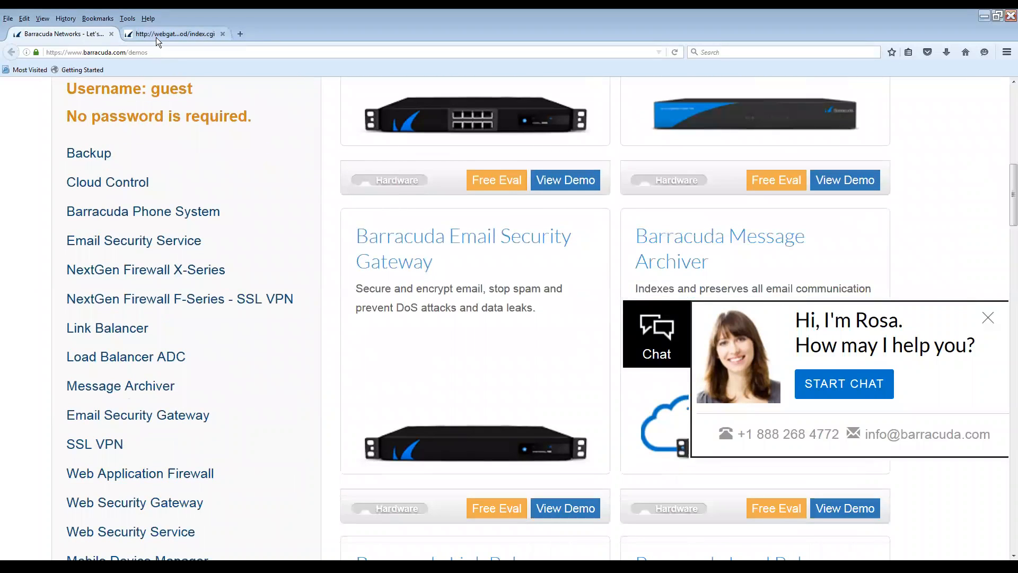
pyautogui.scroll(-4, 378, 196)
pyautogui.scroll(-12, 430, 257)
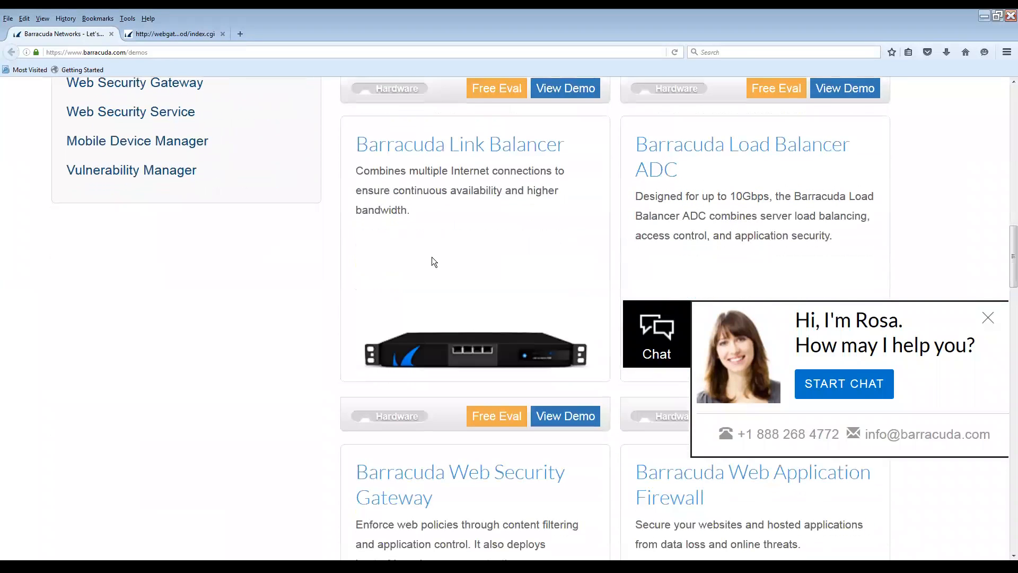
pyautogui.scroll(4, 435, 261)
pyautogui.click(565, 429)
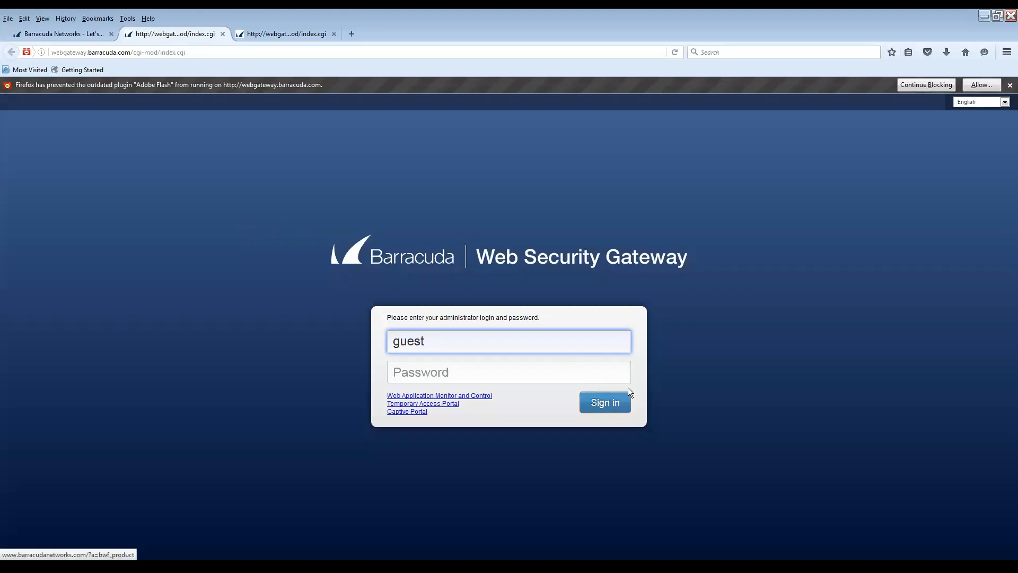
pyautogui.click(597, 402)
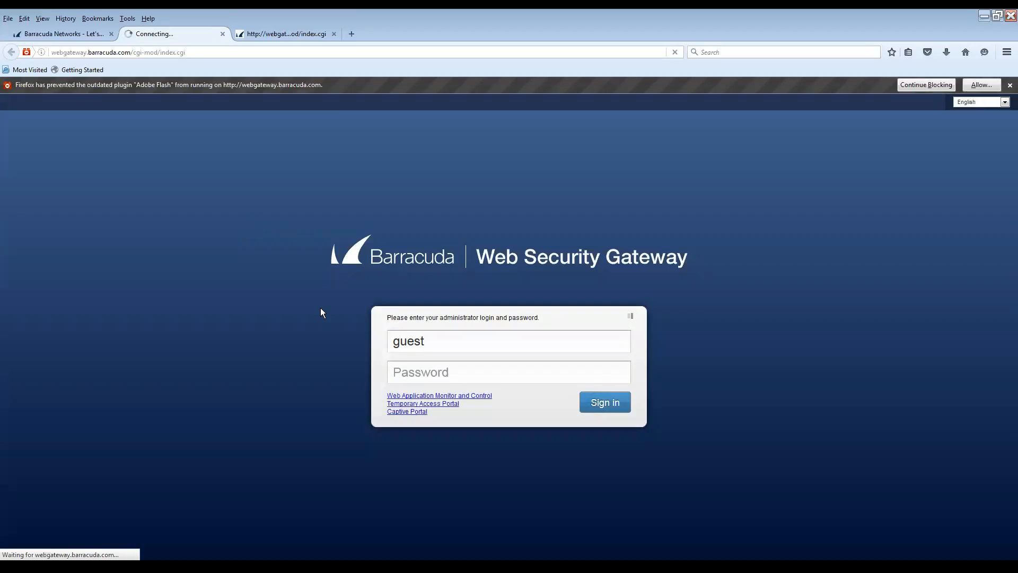
pyautogui.click(334, 34)
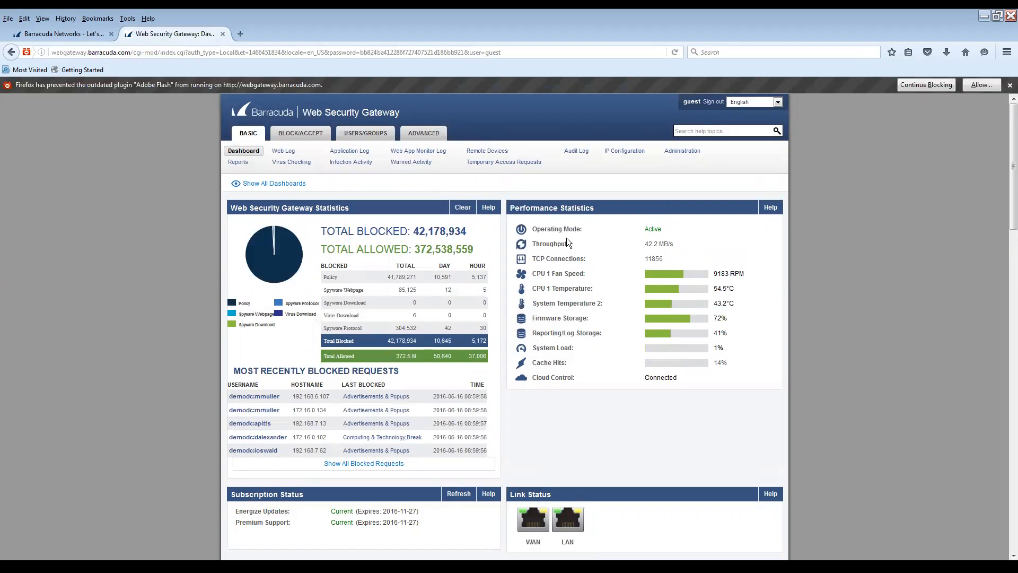
pyautogui.scroll(-3, 567, 238)
pyautogui.scroll(-1, 566, 238)
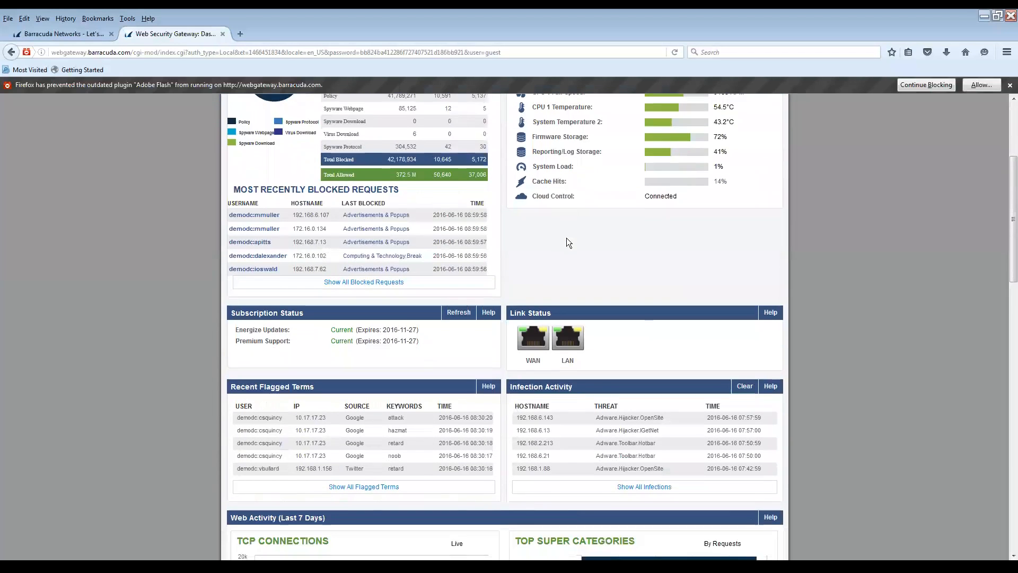
pyautogui.scroll(-4, 320, 356)
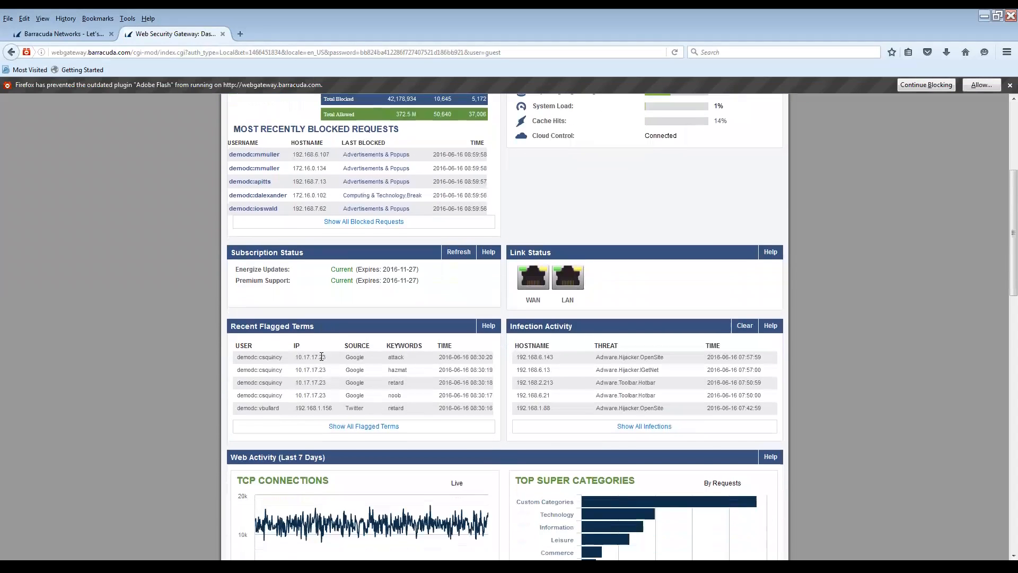
pyautogui.scroll(-2, 322, 356)
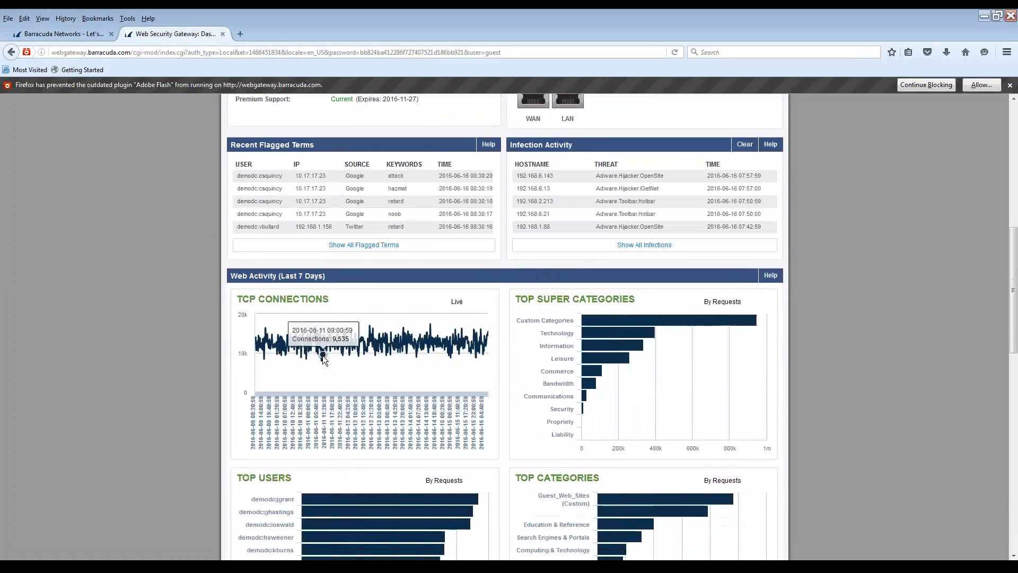
pyautogui.scroll(-1, 323, 355)
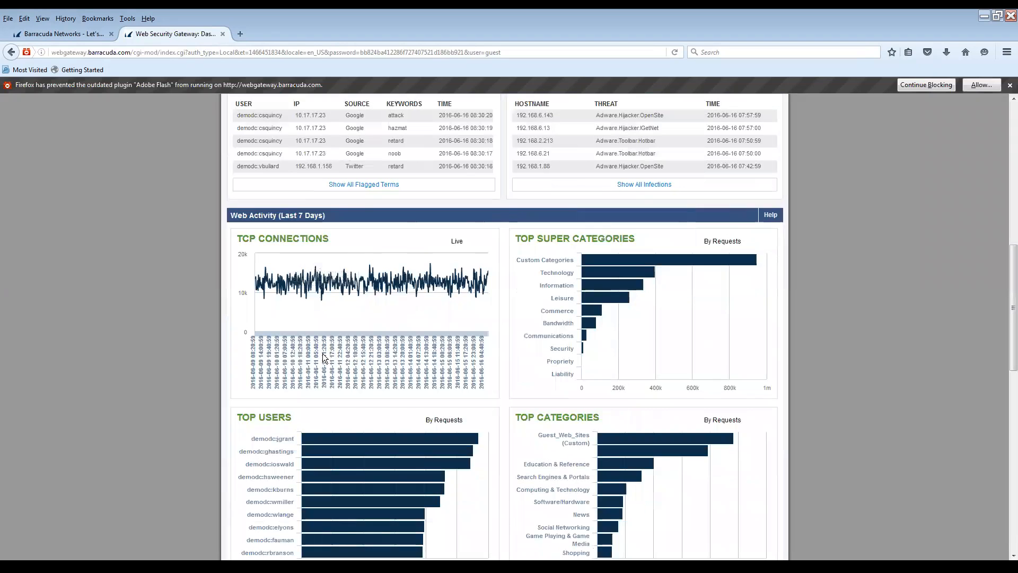
pyautogui.scroll(-1, 618, 305)
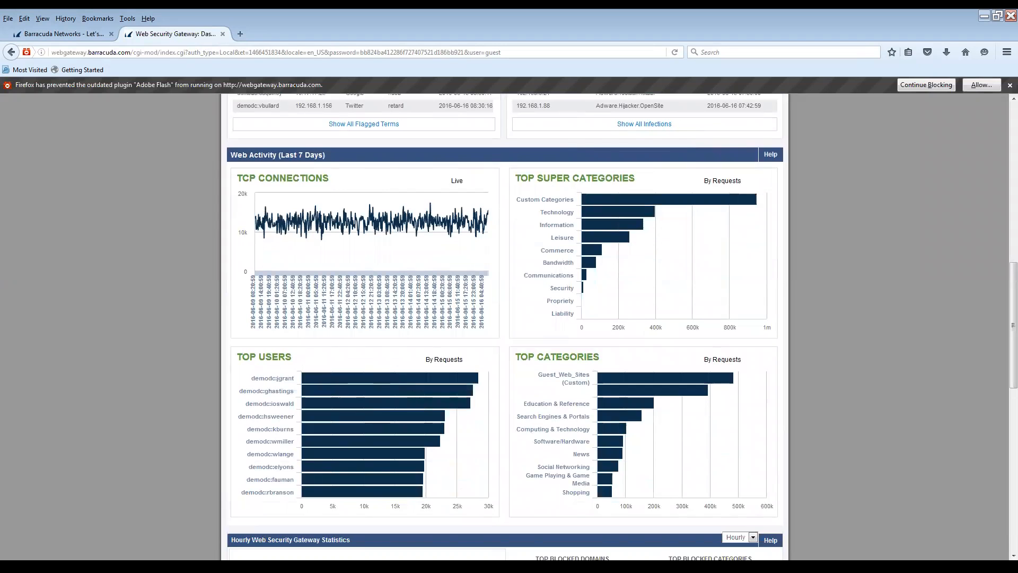
pyautogui.scroll(-1, 504, 318)
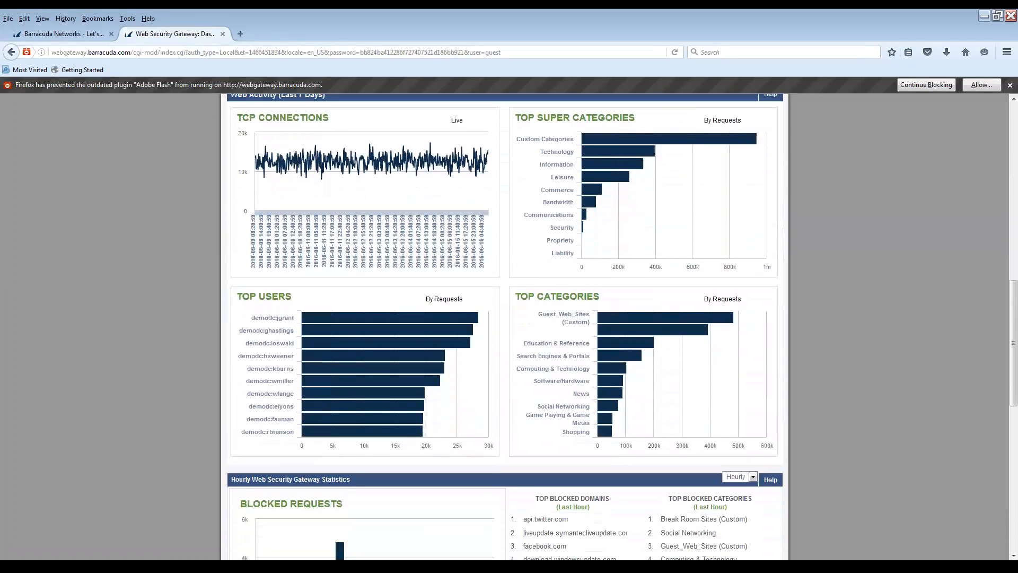
pyautogui.scroll(-4, 504, 326)
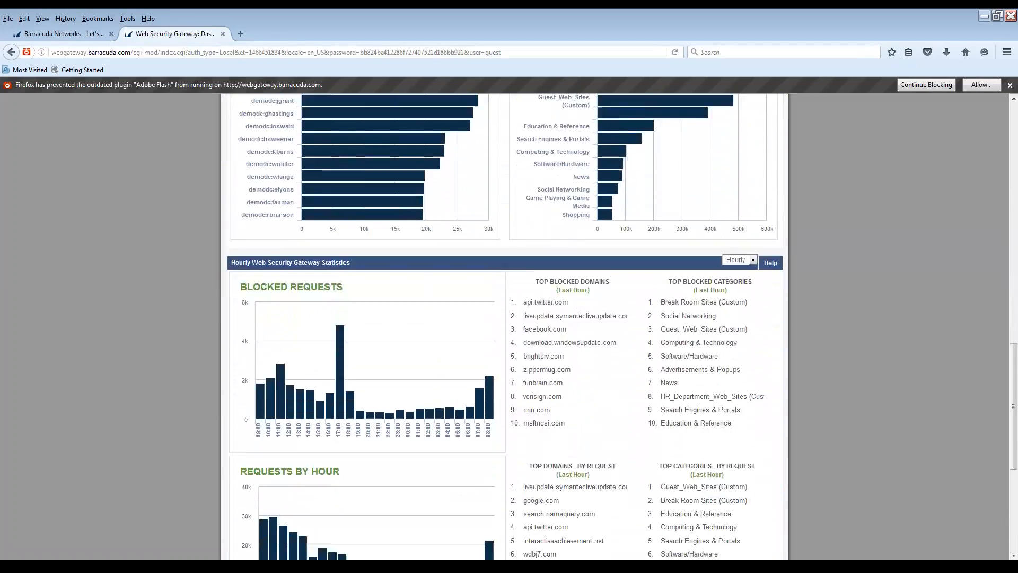
pyautogui.scroll(-2, 504, 327)
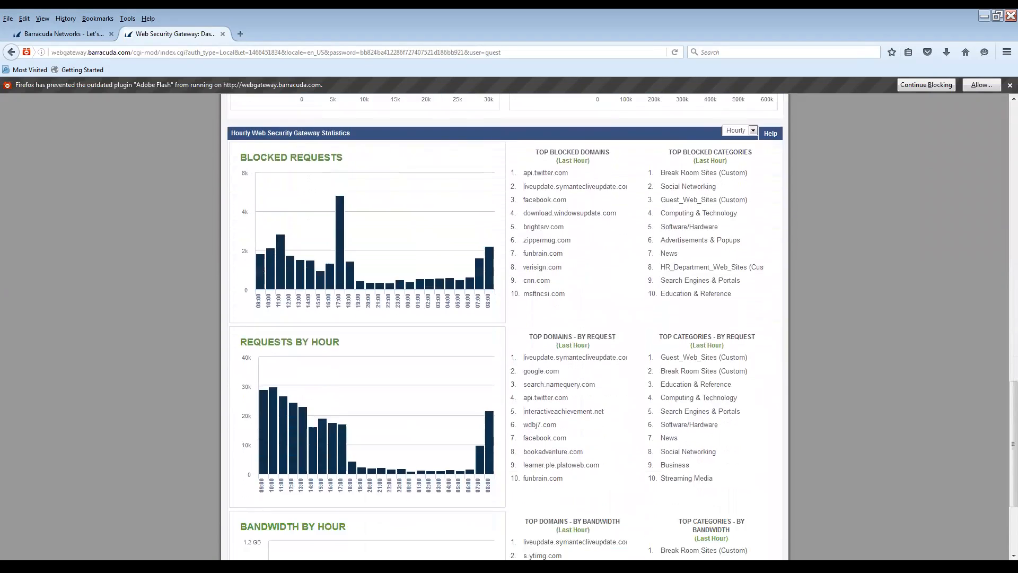
pyautogui.scroll(-2, 503, 326)
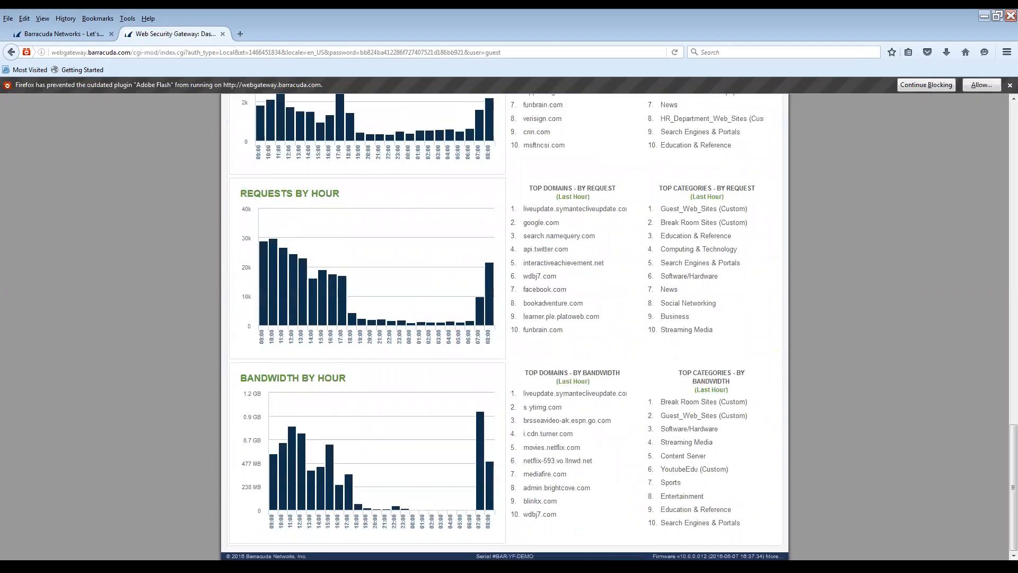
pyautogui.scroll(6, 504, 326)
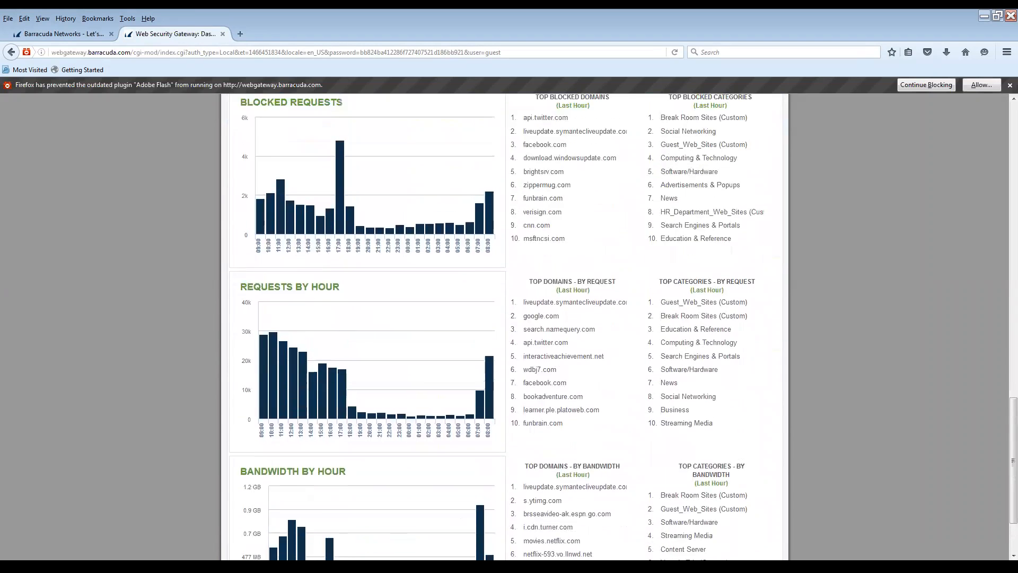
pyautogui.scroll(8, 503, 326)
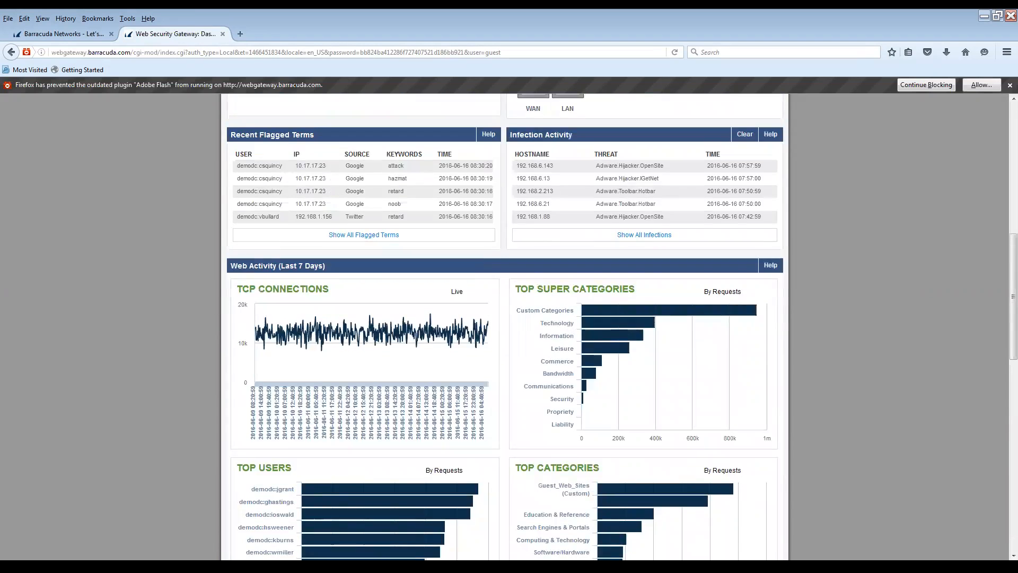
pyautogui.scroll(4, 318, 194)
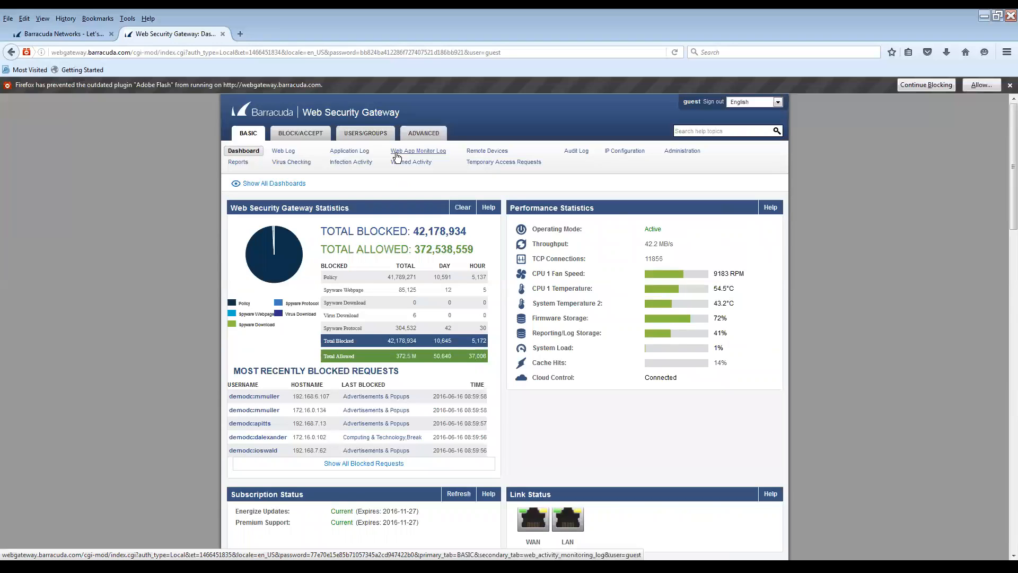
# Open BASIC > Web Log and scroll through the 238446 logged allowed and blocked requests
pyautogui.click(283, 152)
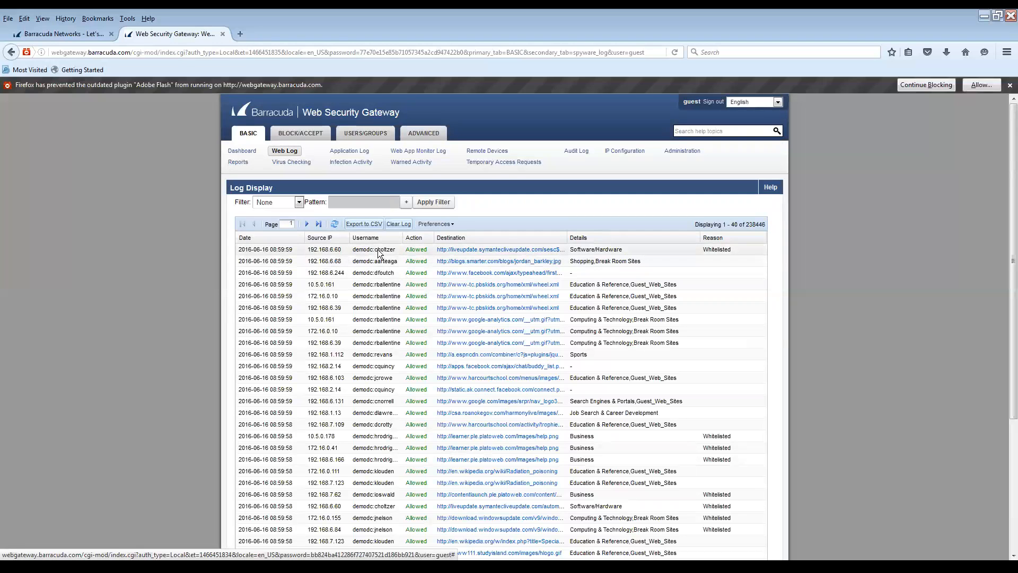
pyautogui.scroll(-4, 414, 258)
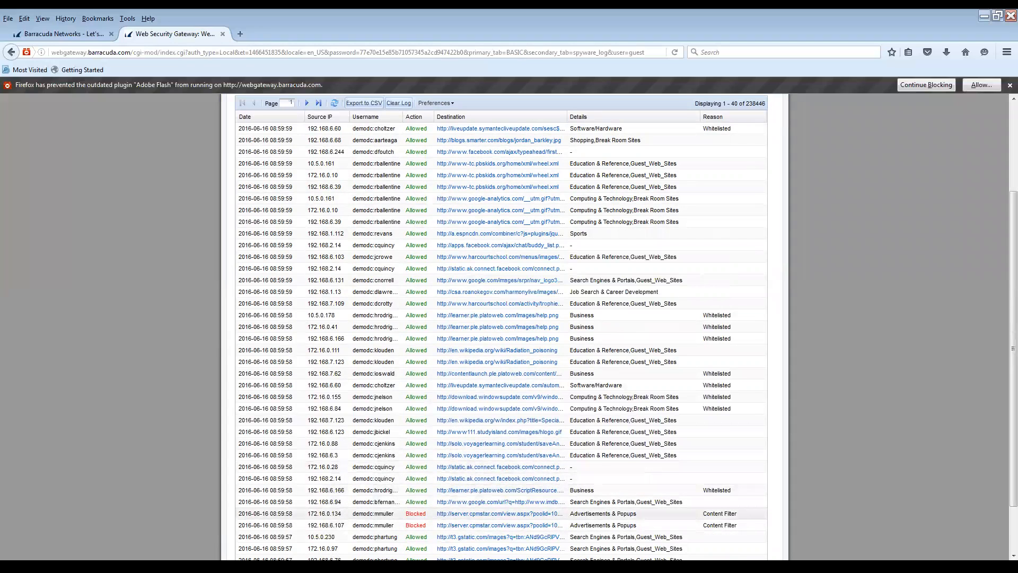
pyautogui.scroll(4, 564, 336)
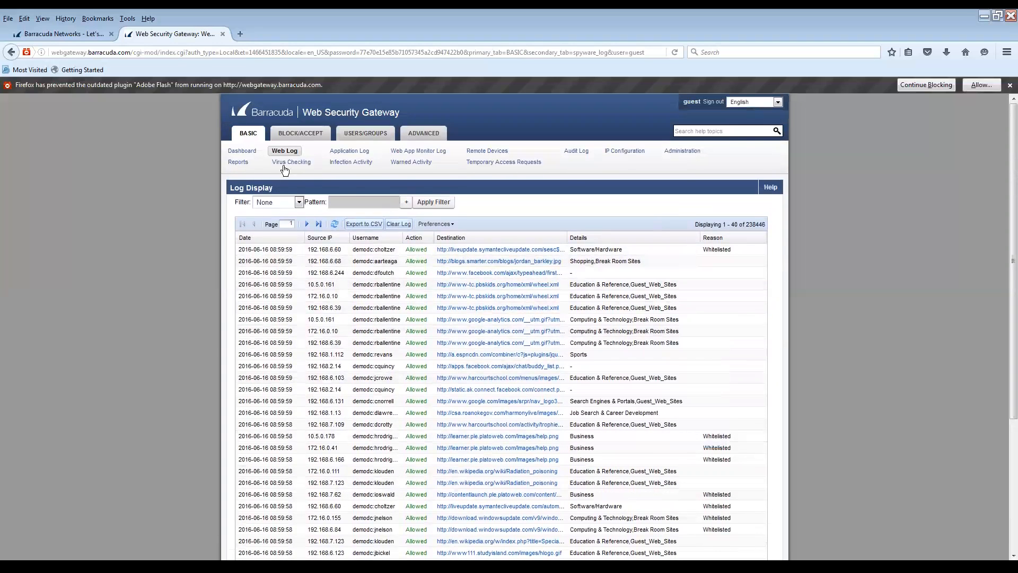
# Open Reports and review the time frame, user limit and output format options, keeping HTML
pyautogui.click(238, 163)
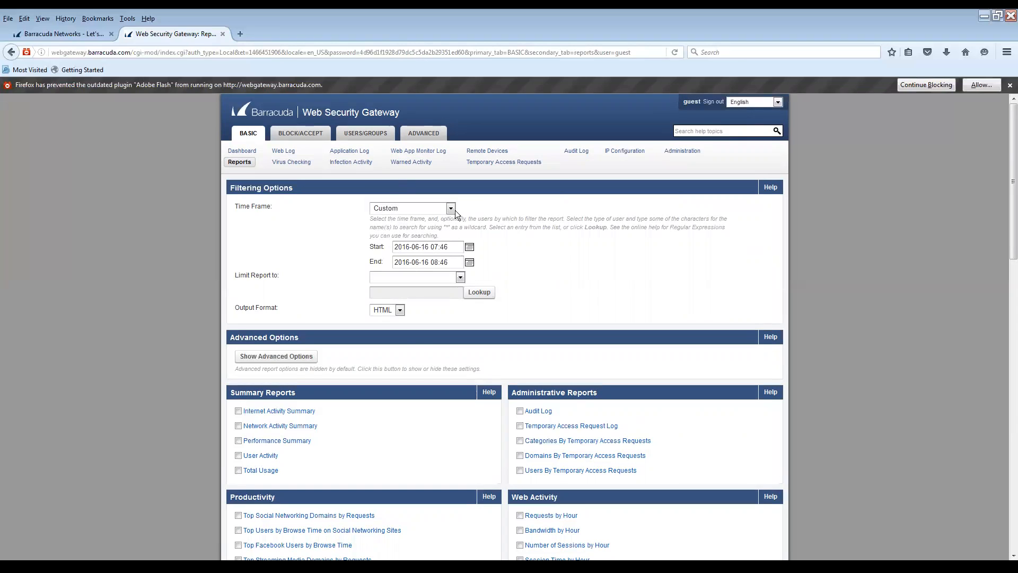
pyautogui.click(451, 210)
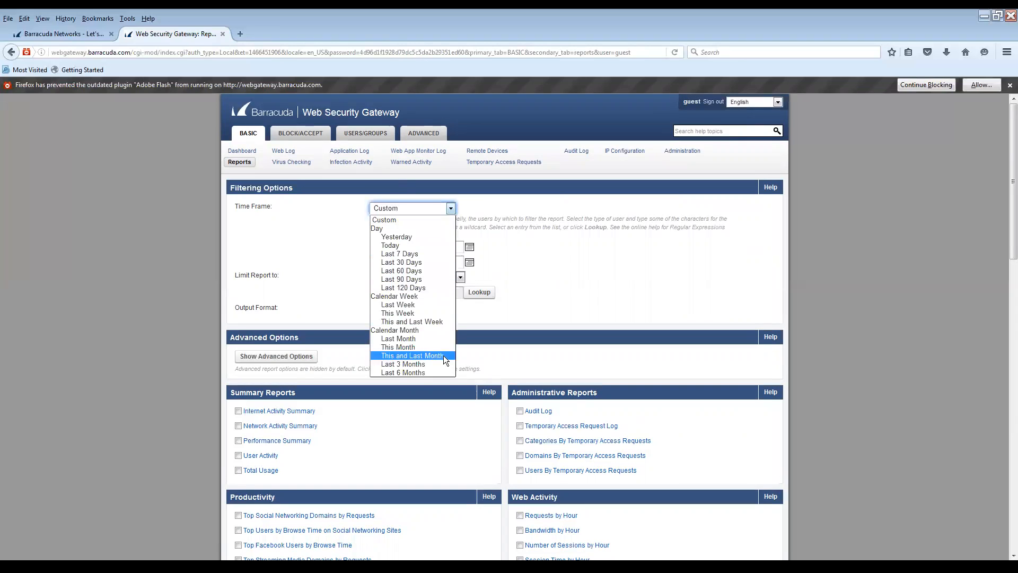
pyautogui.click(527, 309)
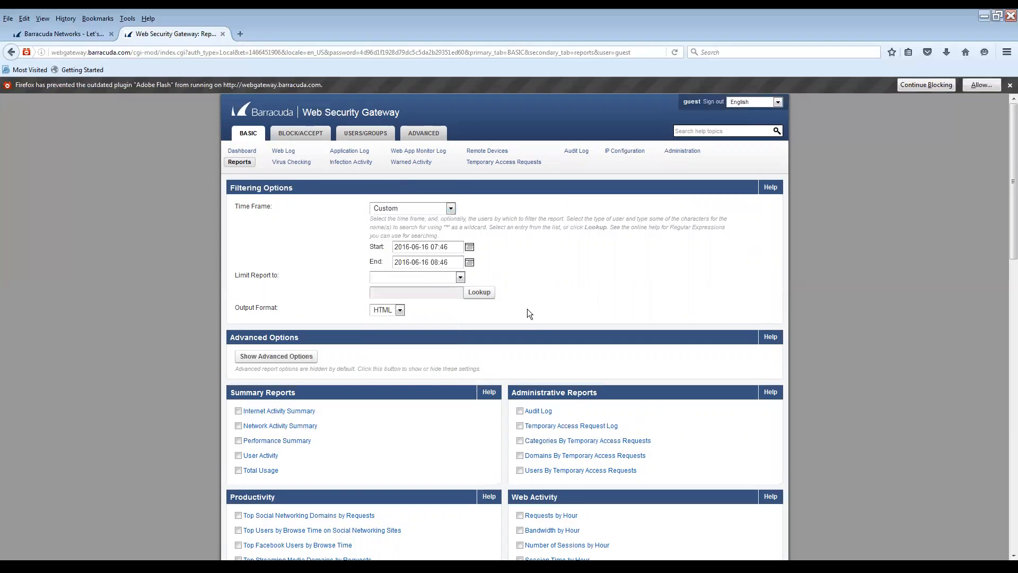
pyautogui.click(431, 277)
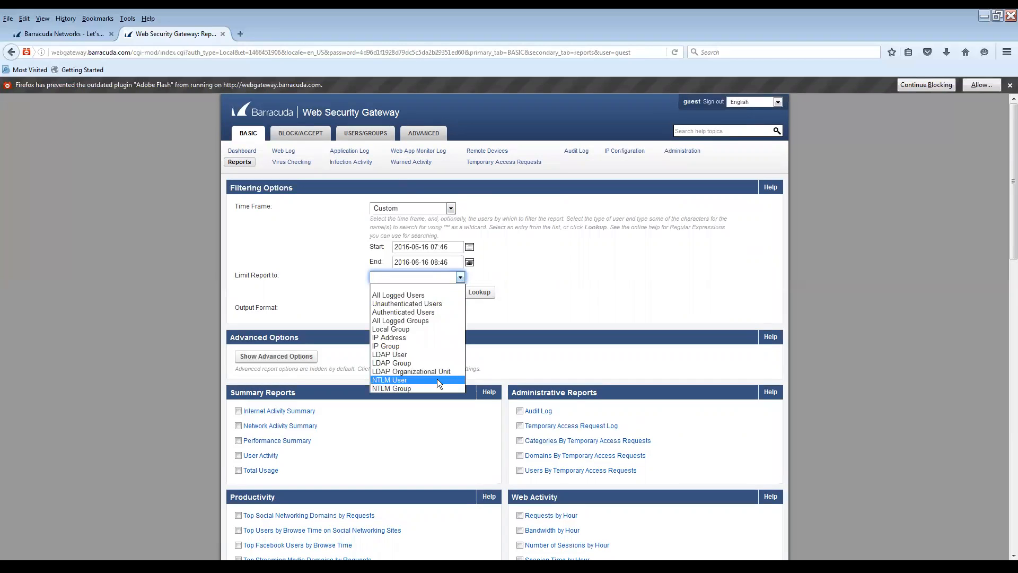
pyautogui.click(509, 327)
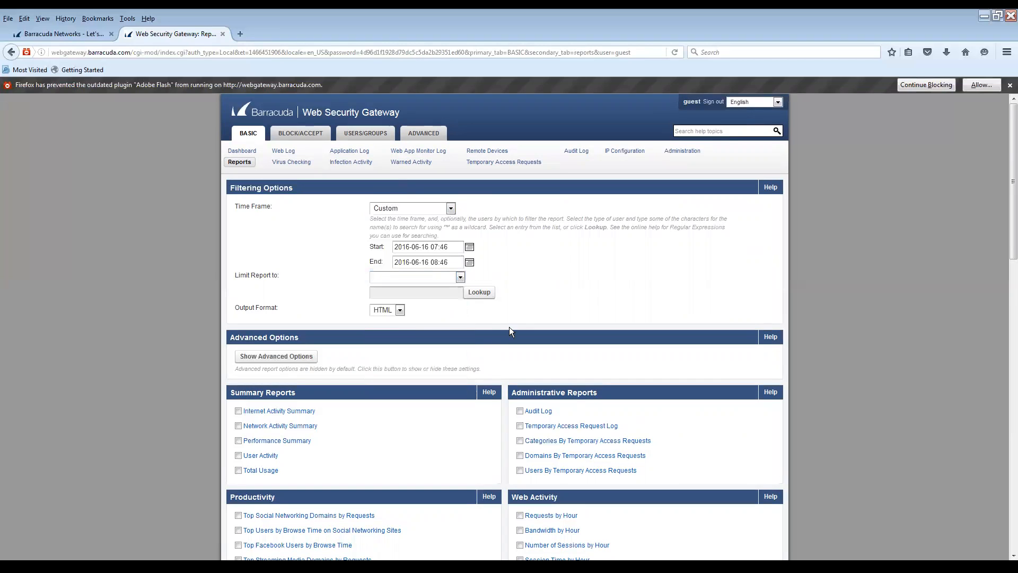
pyautogui.click(388, 312)
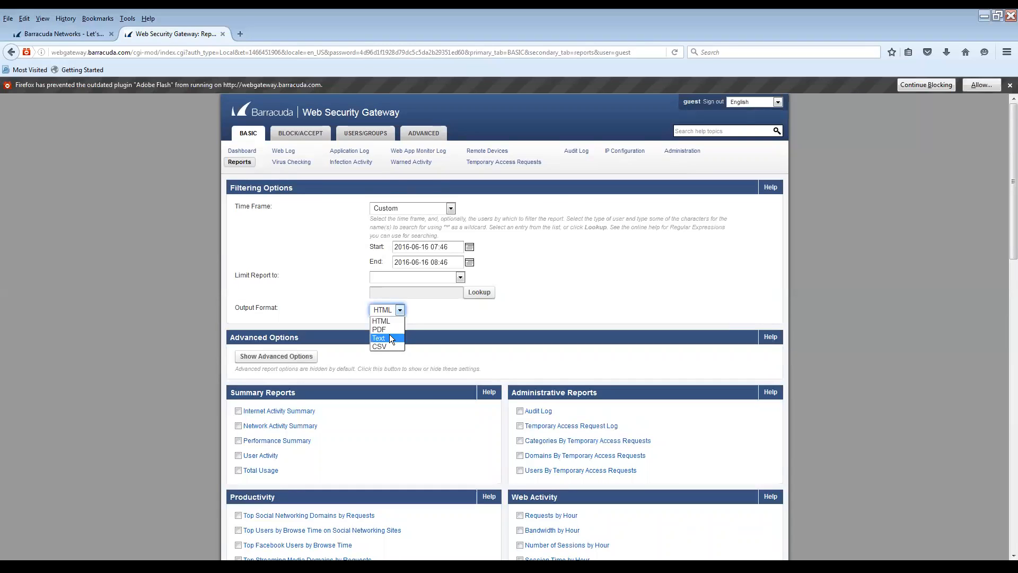
pyautogui.click(451, 337)
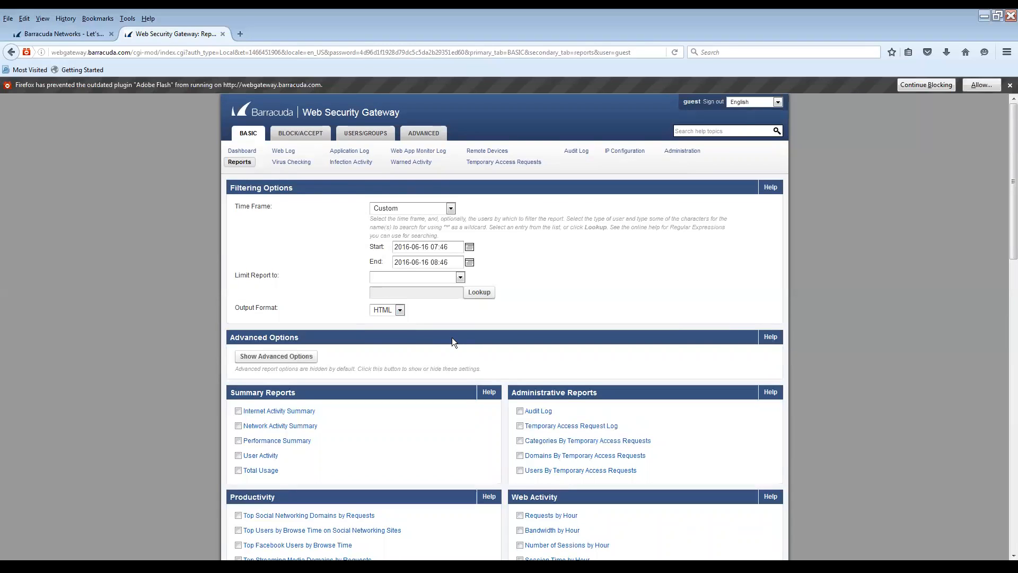
# Scroll down to the Safety & Liability, Network Activity and Infection Activity report lists
pyautogui.scroll(-4, 452, 337)
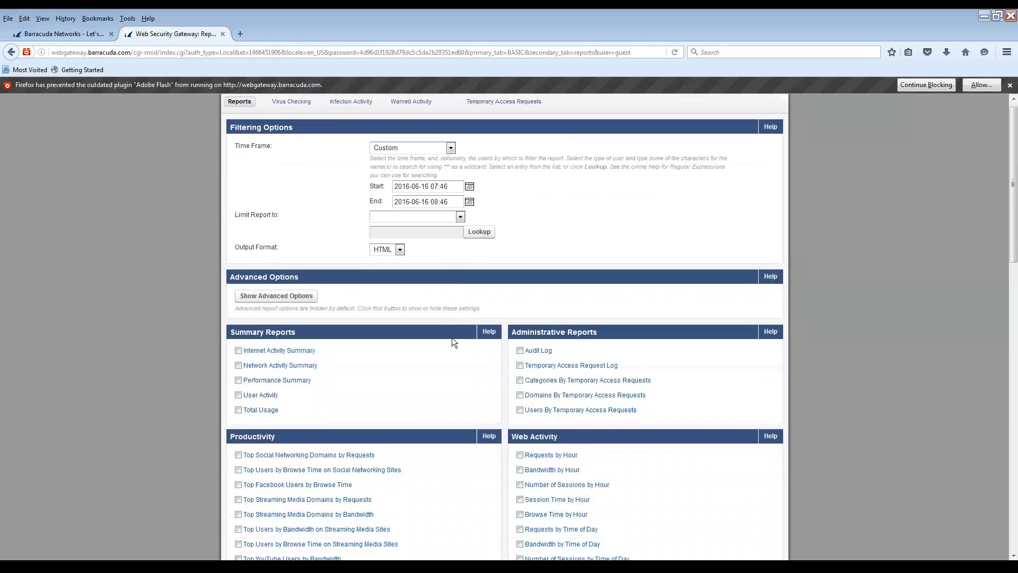
pyautogui.scroll(-2, 452, 337)
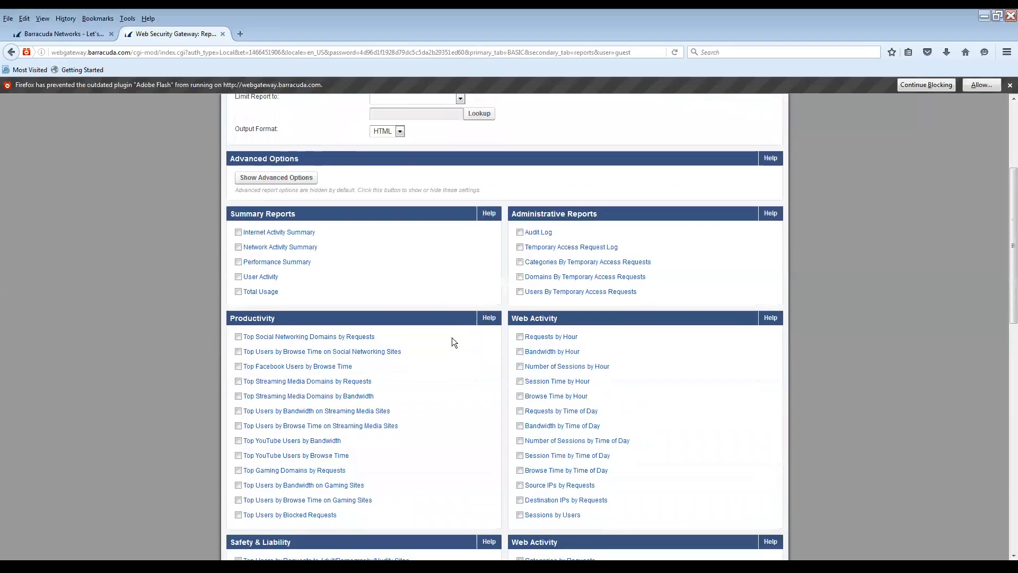
pyautogui.scroll(-2, 453, 339)
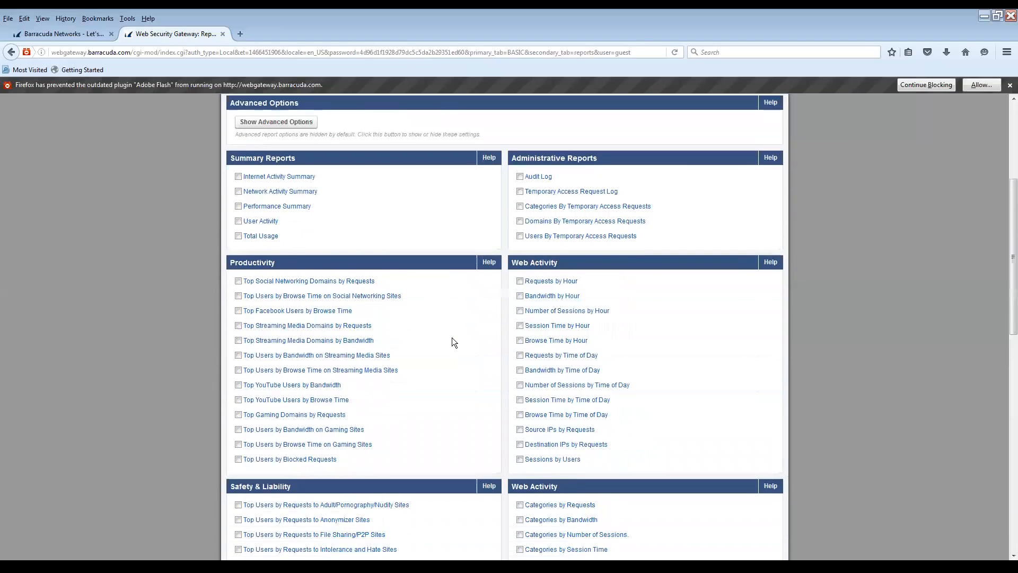
pyautogui.scroll(-7, 452, 337)
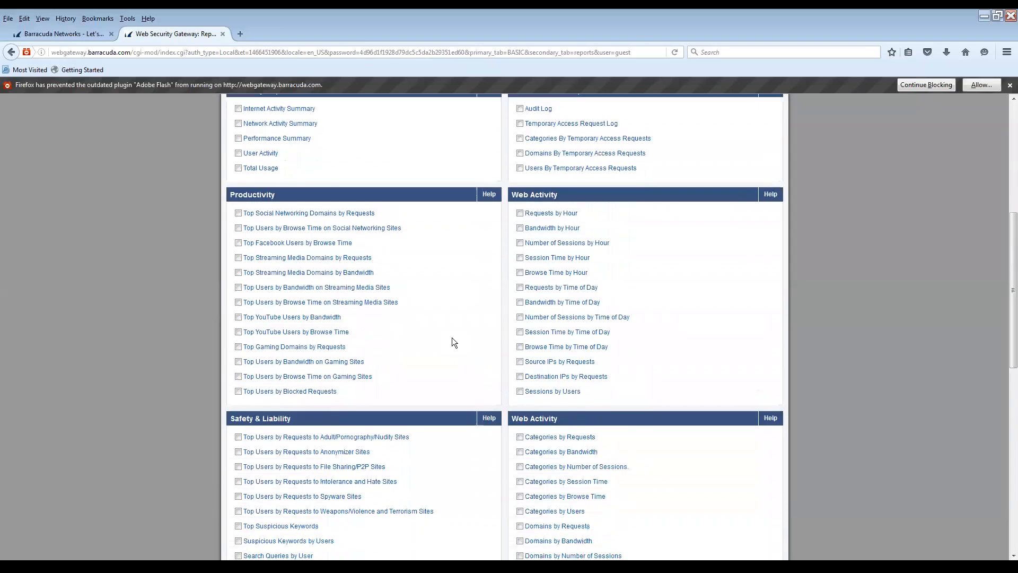
pyautogui.scroll(-5, 452, 341)
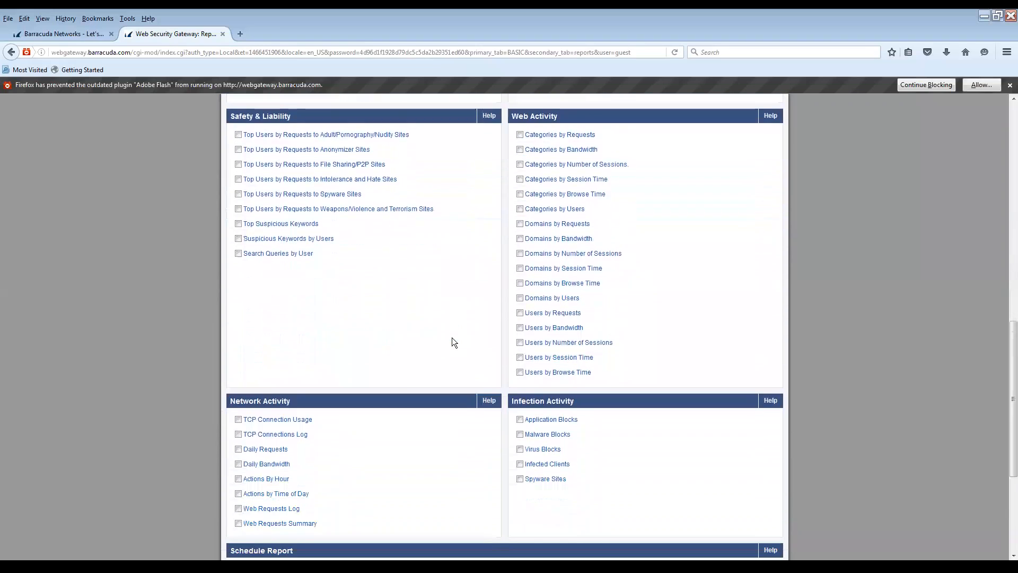
pyautogui.click(550, 329)
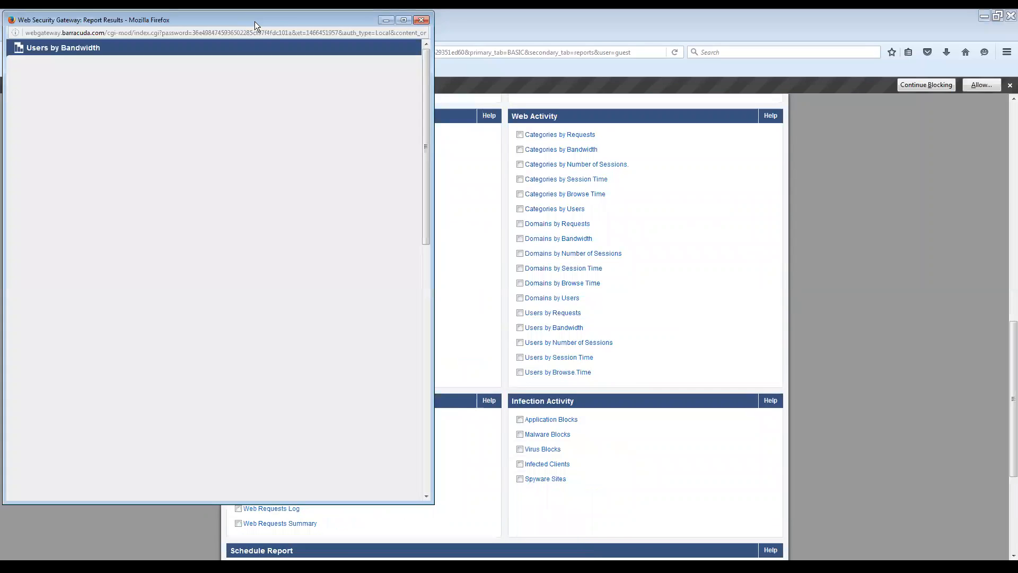
pyautogui.moveTo(255, 22); pyautogui.dragTo(599, 65)
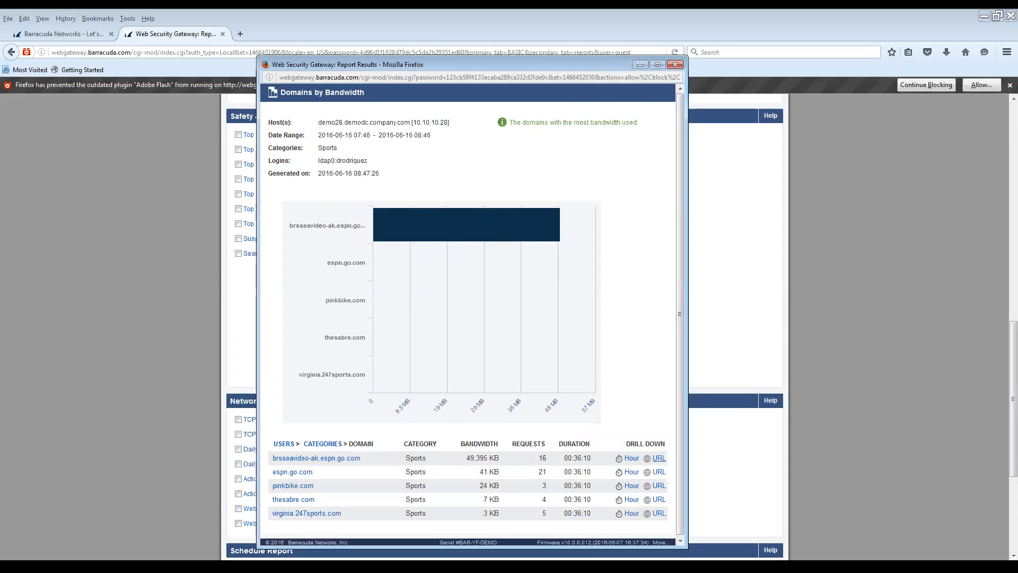
pyautogui.click(659, 458)
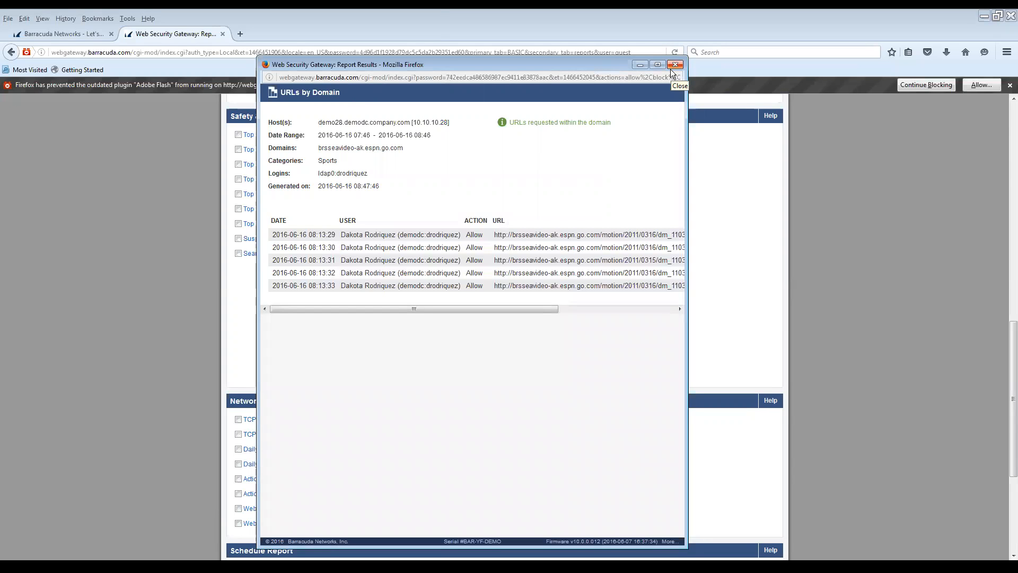
pyautogui.click(672, 66)
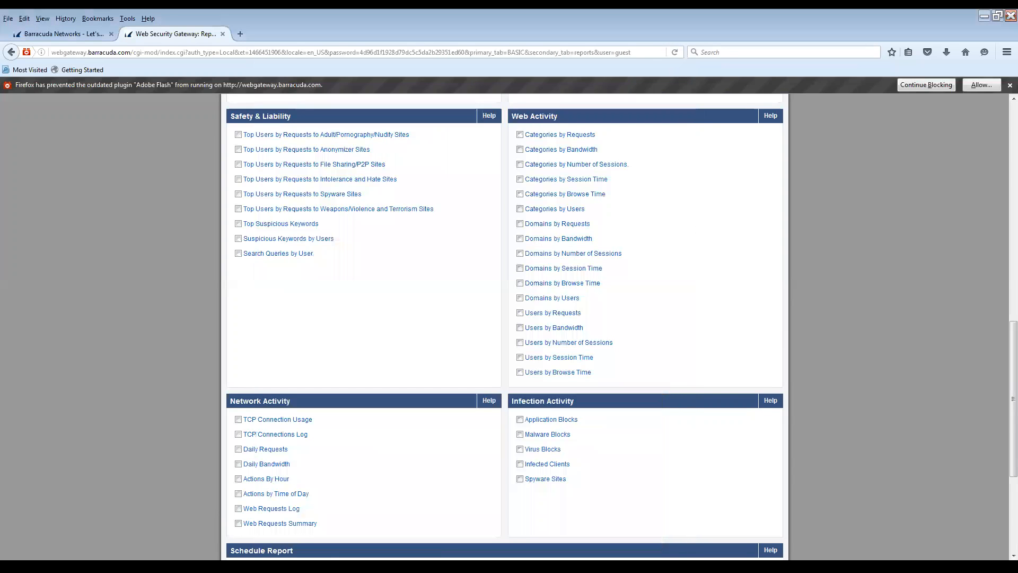
# Enter the scheduled report's group name and the recipient's e-mail address
pyautogui.scroll(-3, 504, 329)
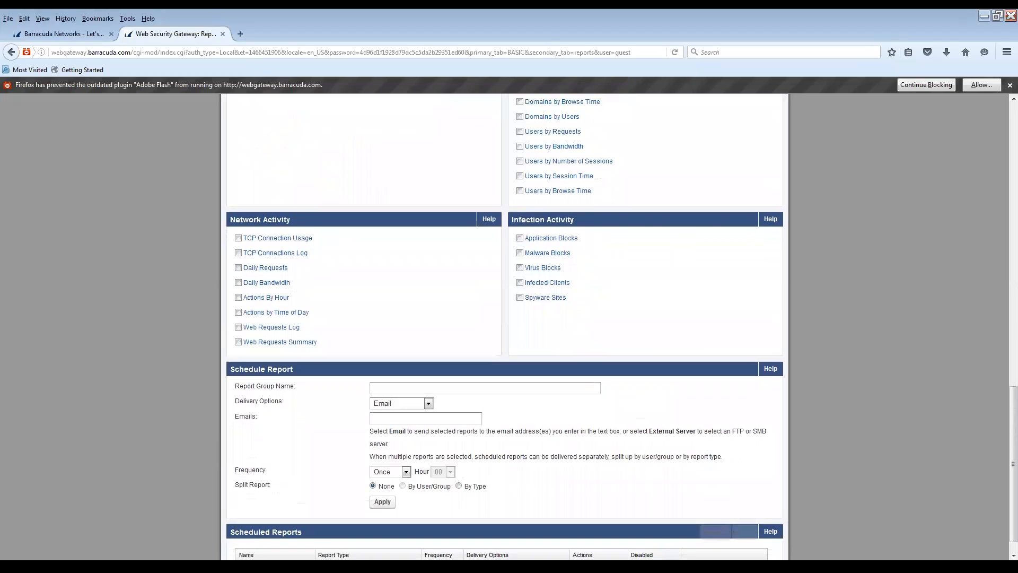
pyautogui.click(456, 384)
pyautogui.write("payman's")
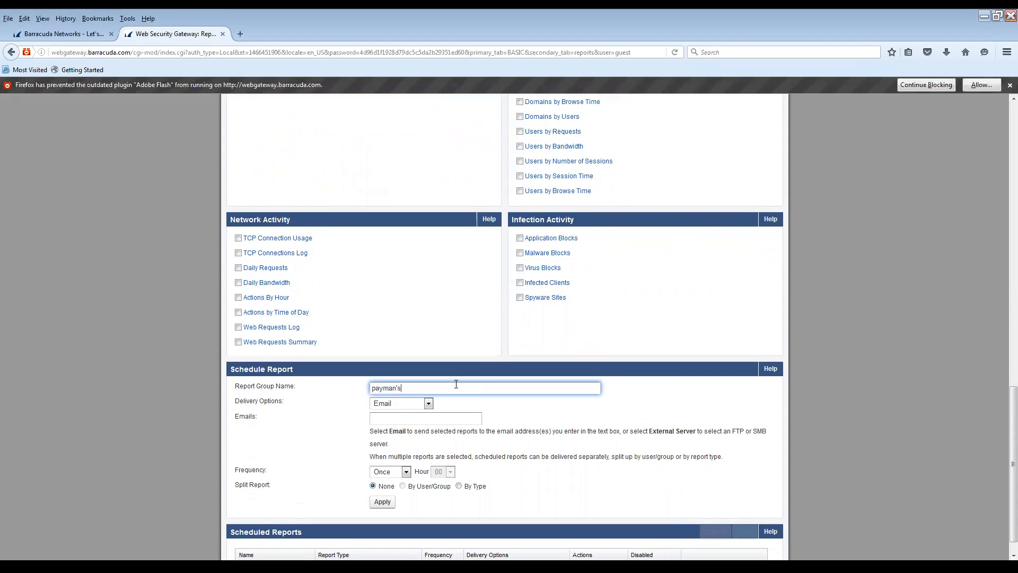
pyautogui.write(' weekly report')
pyautogui.press('Tab')
pyautogui.press('Tab')
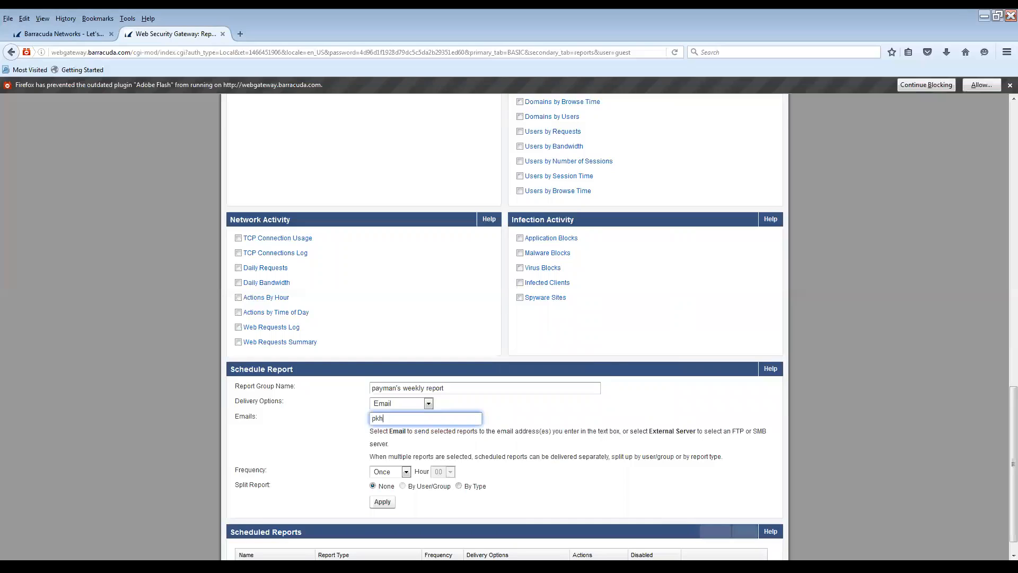
# Set the report frequency to Weekly on Sunday at hour 12
pyautogui.press('Tab')
pyautogui.hotkey('alt', 'Down')
pyautogui.press('Down')
pyautogui.press('Down')
pyautogui.press('Down')
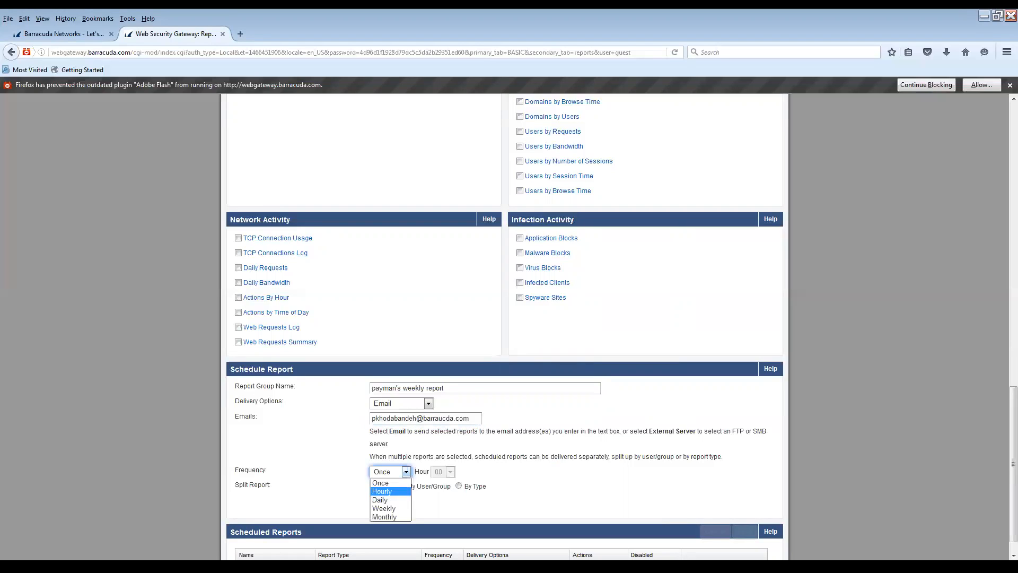
pyautogui.press('Return')
pyautogui.click(517, 472)
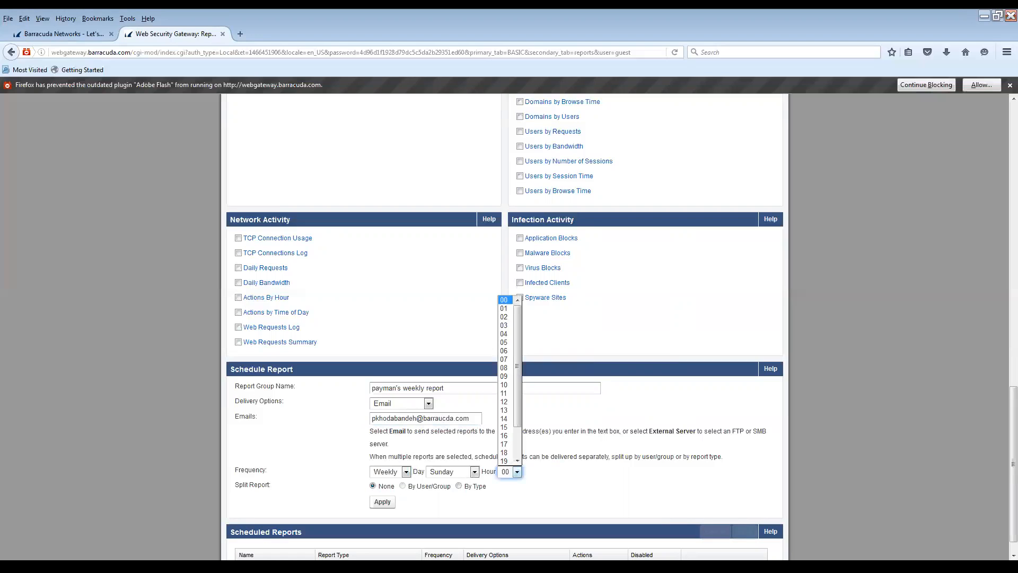
pyautogui.click(506, 408)
# Go to BLOCK/ACCEPT > Content Filter
pyautogui.scroll(-1, 504, 371)
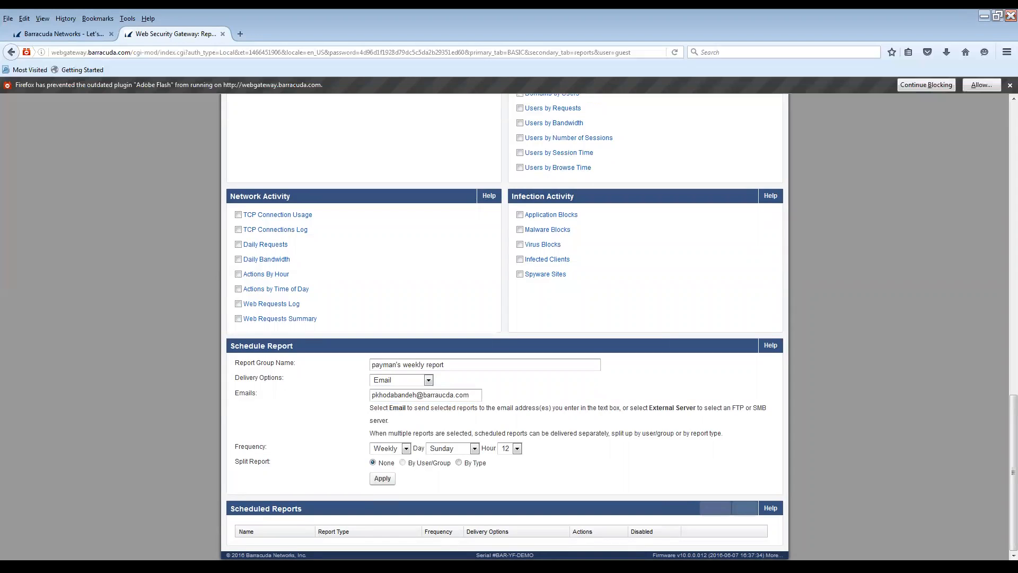
pyautogui.scroll(10, 504, 327)
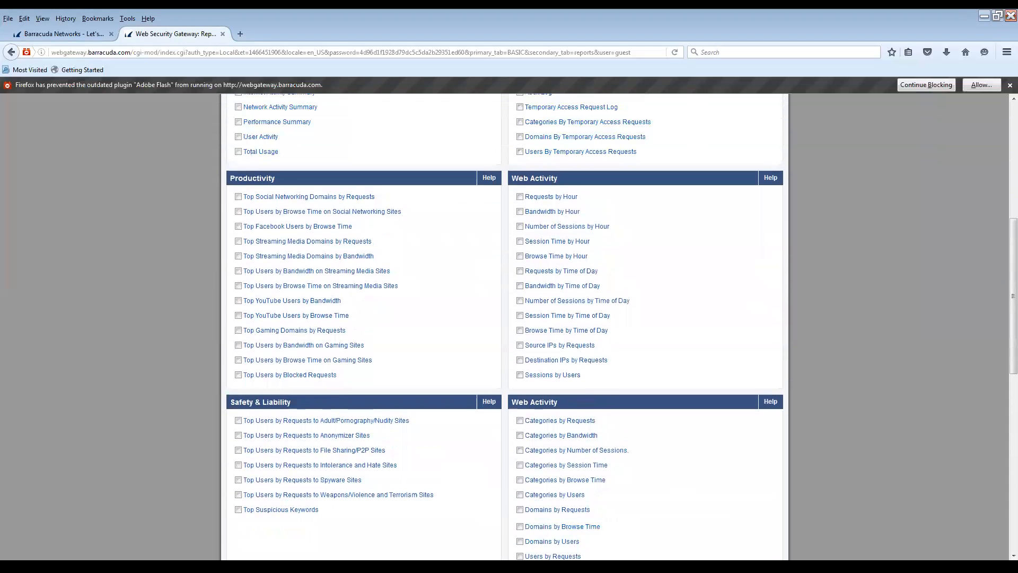
pyautogui.scroll(7, 504, 327)
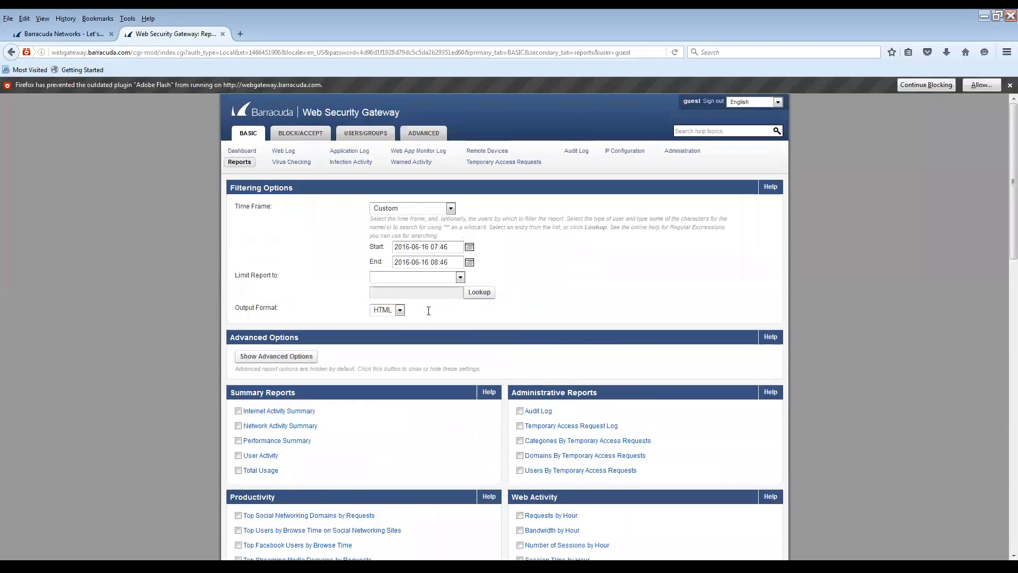
pyautogui.moveTo(313, 131)
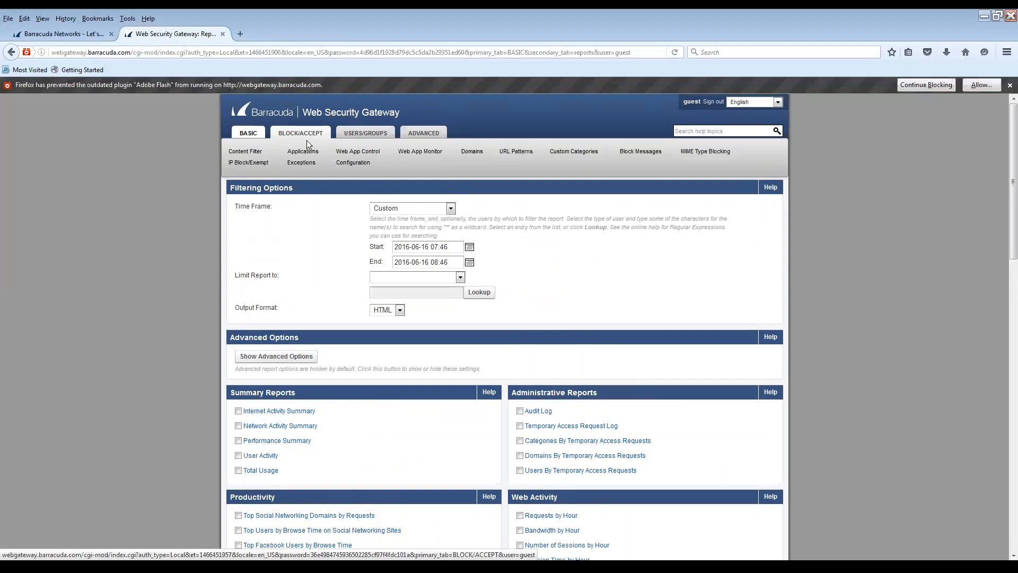
pyautogui.click(247, 154)
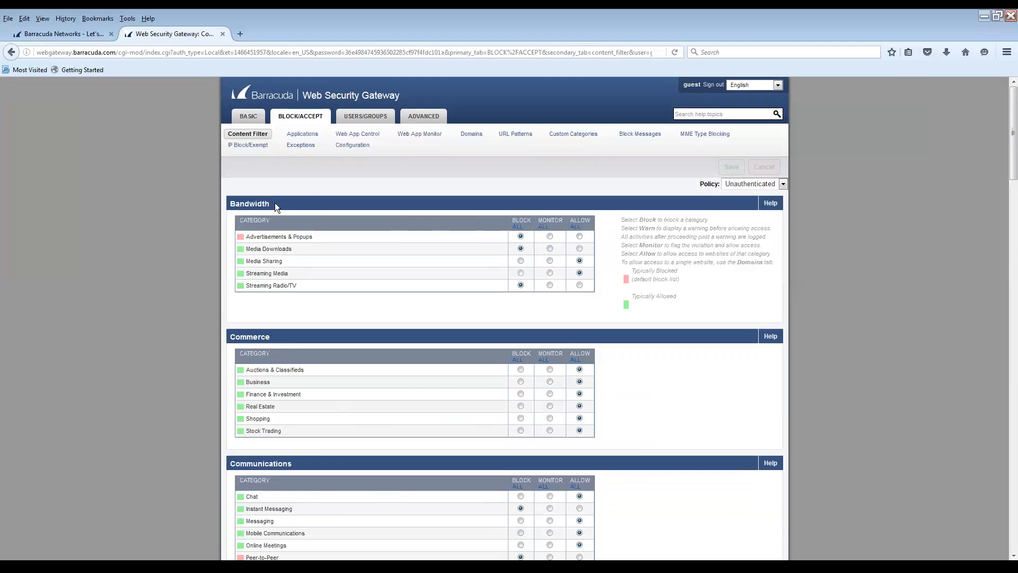
# Scroll through the Unauthenticated policy's category tables down to the Content Filter Lookup
pyautogui.scroll(-5, 287, 278)
pyautogui.scroll(-12, 291, 357)
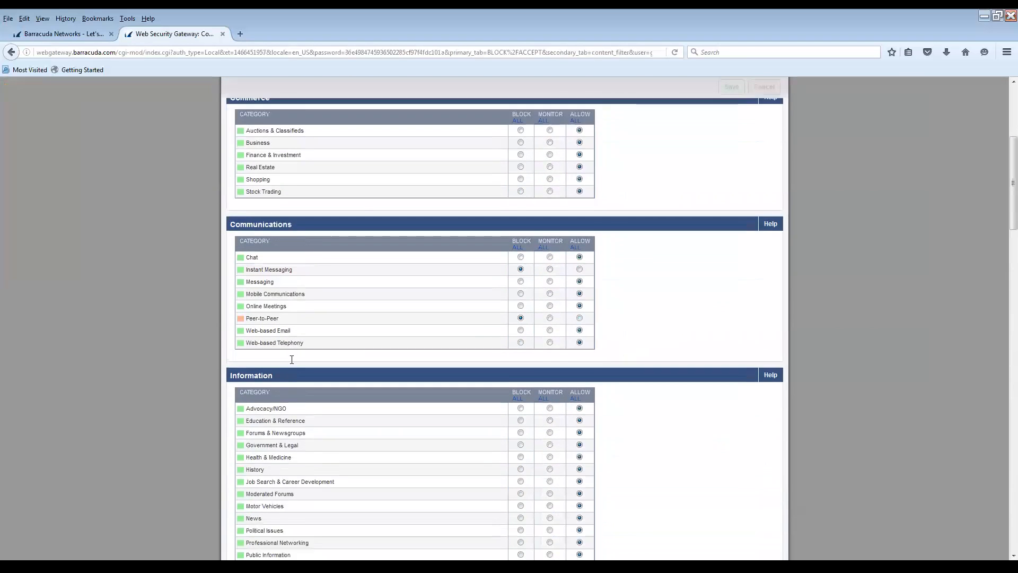
pyautogui.scroll(-6, 293, 361)
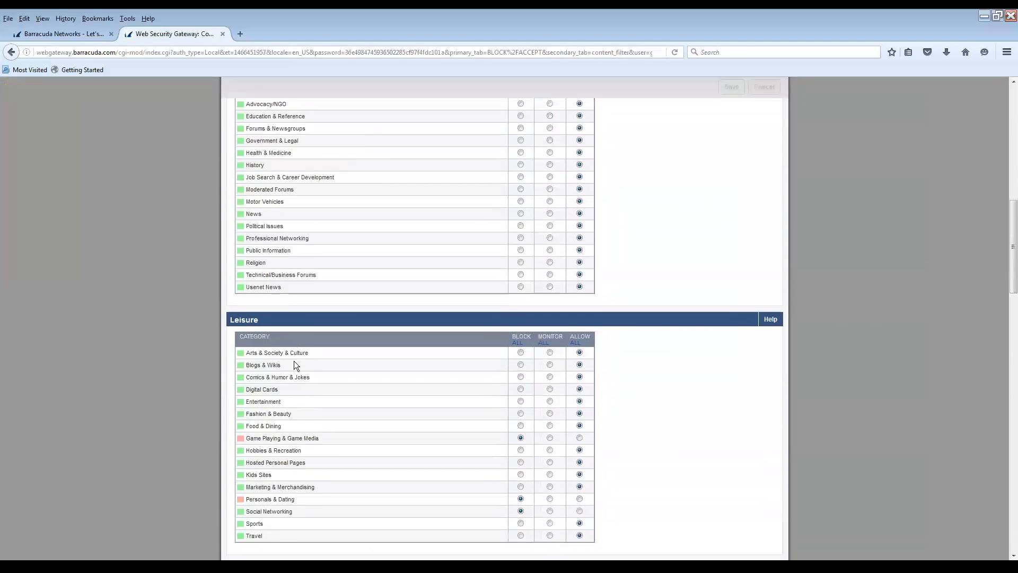
pyautogui.scroll(-6, 296, 365)
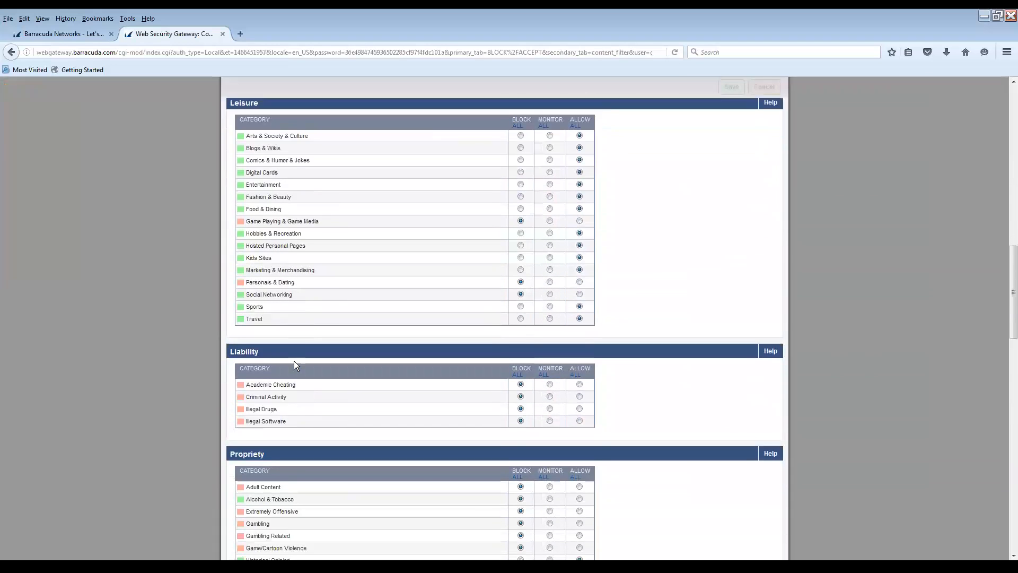
pyautogui.scroll(-3, 297, 360)
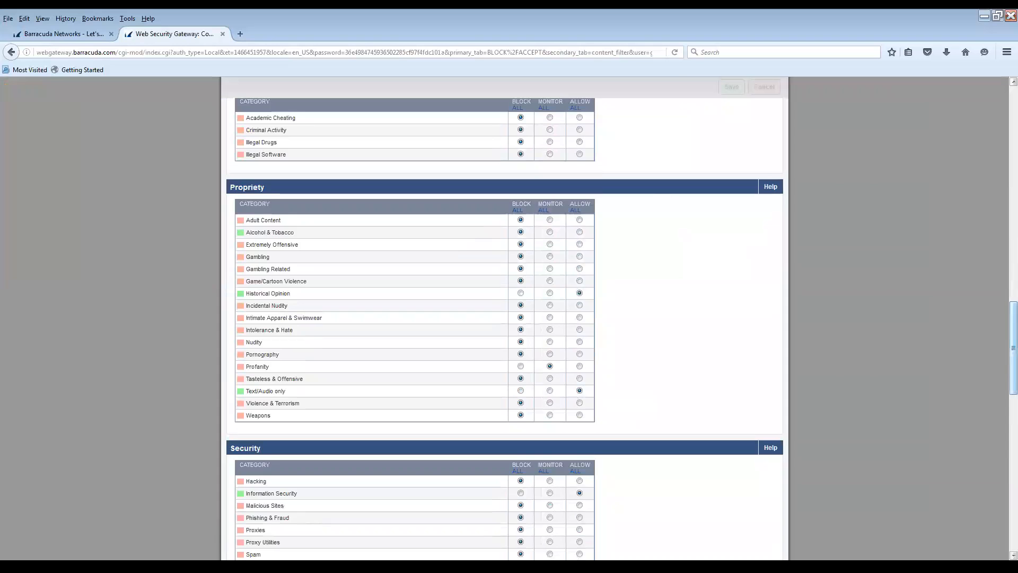
pyautogui.scroll(-4, 505, 329)
pyautogui.scroll(-8, 505, 328)
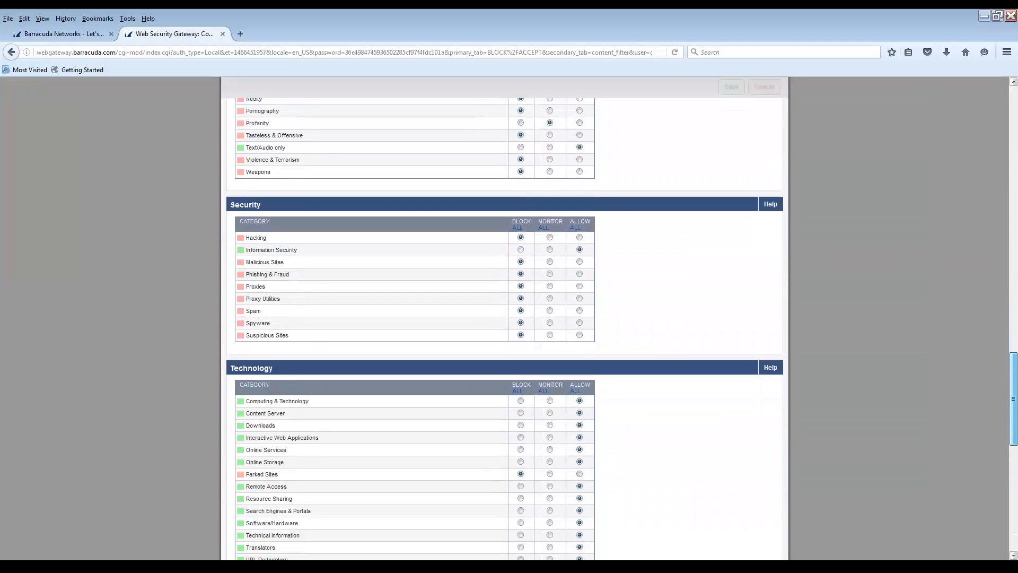
pyautogui.scroll(-10, 505, 329)
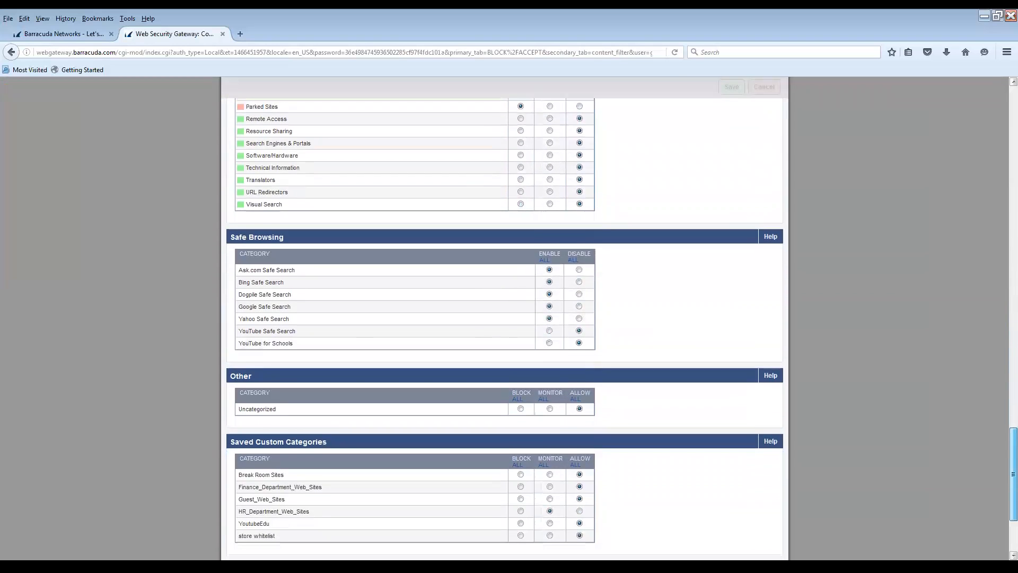
pyautogui.scroll(-1, 505, 328)
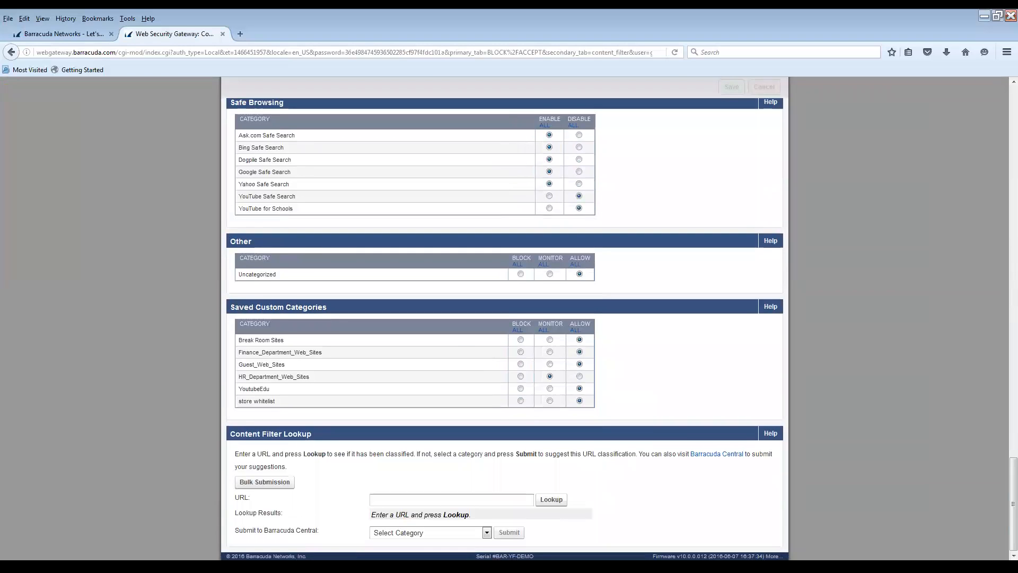
# Look up espn.com in Content Filter Lookup, confirming it is classified as Sports
pyautogui.click(451, 499)
pyautogui.write('espn.com')
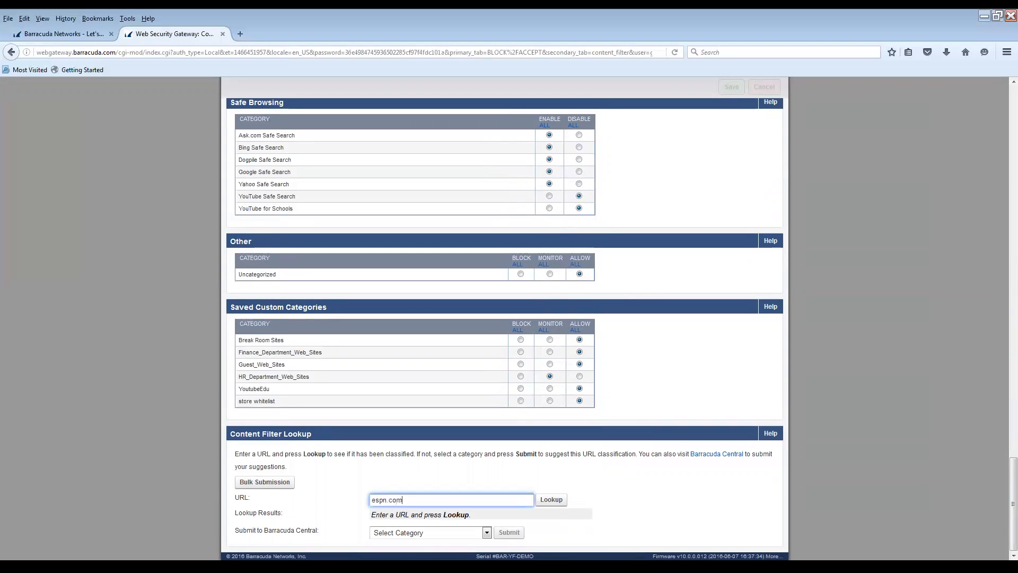
pyautogui.press('Return')
pyautogui.moveTo(392, 515); pyautogui.dragTo(371, 515)
pyautogui.moveTo(1013, 504); pyautogui.dragTo(1013, 133)
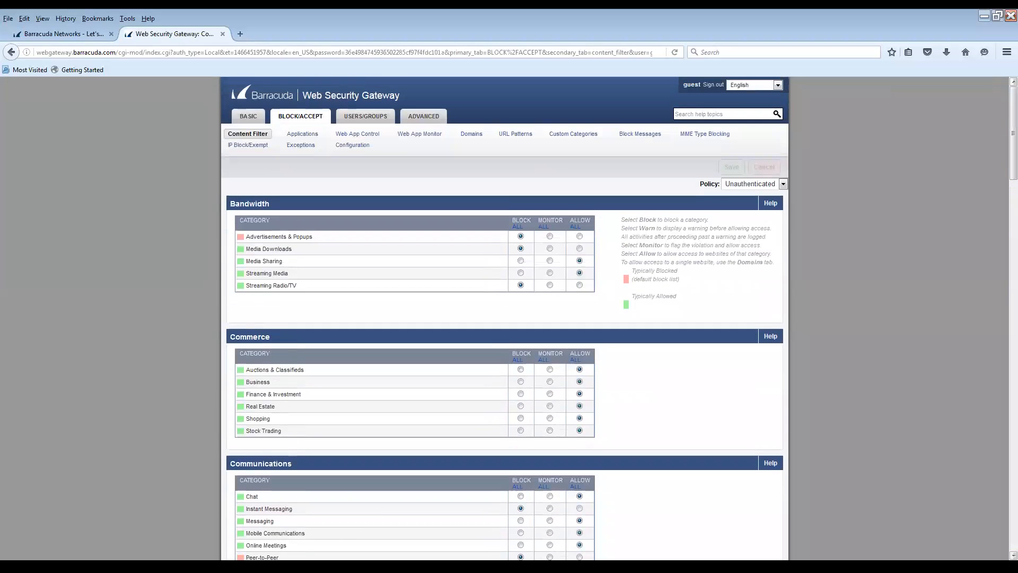
# Select the Authenticated policy and set Media Downloads to WARN
pyautogui.click(782, 184)
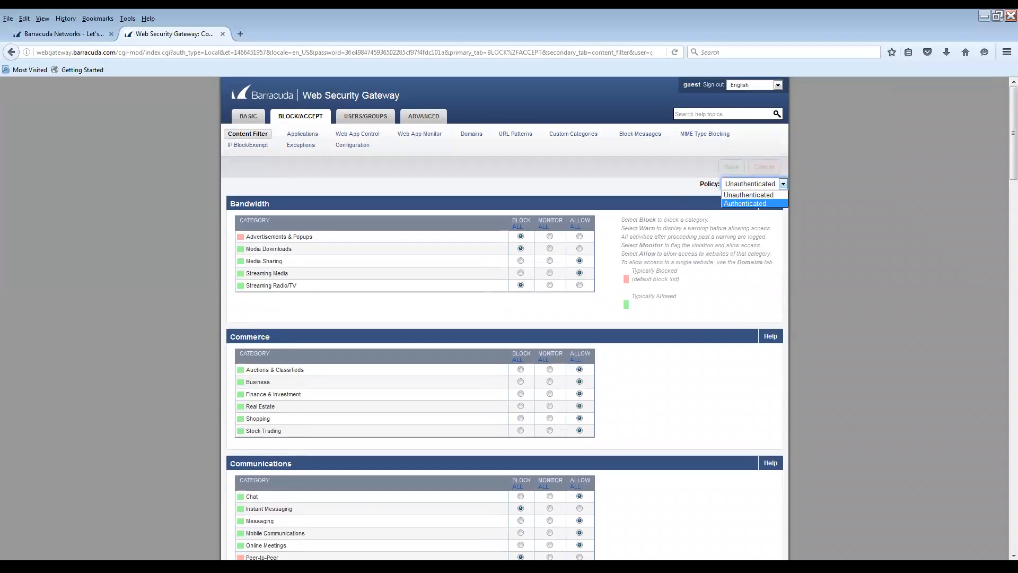
pyautogui.press('Return')
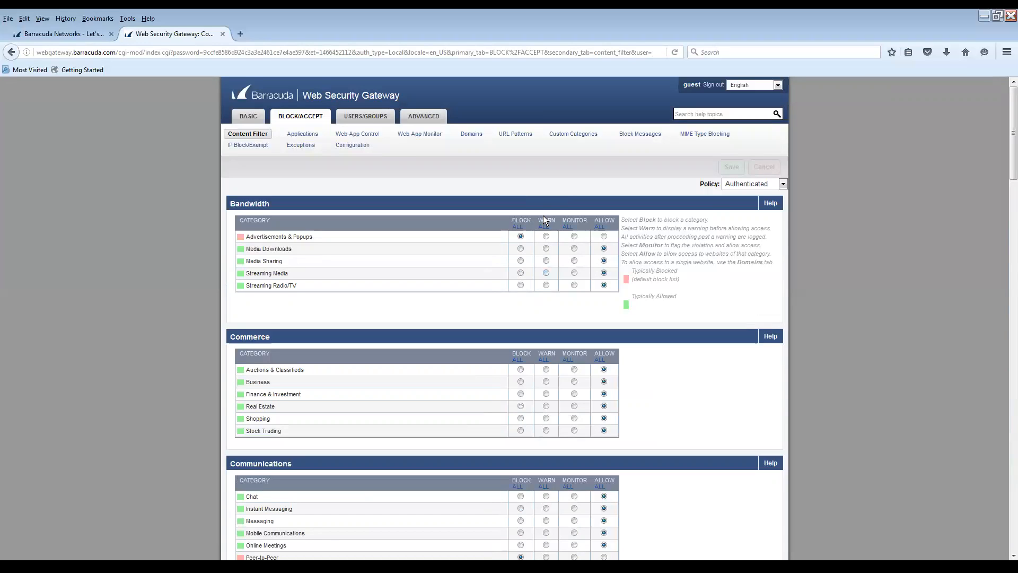
pyautogui.click(547, 249)
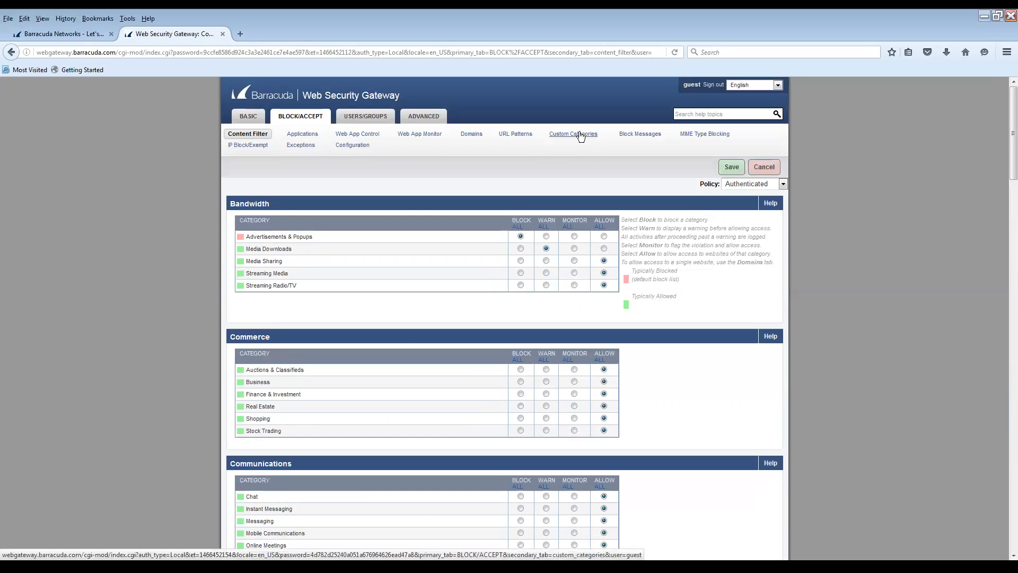
pyautogui.click(599, 150)
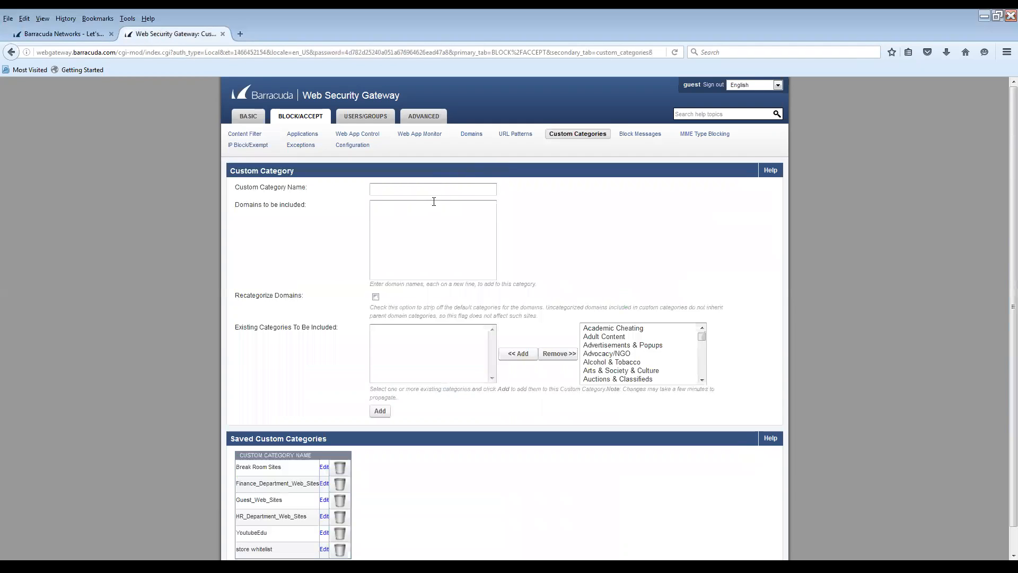
pyautogui.click(432, 193)
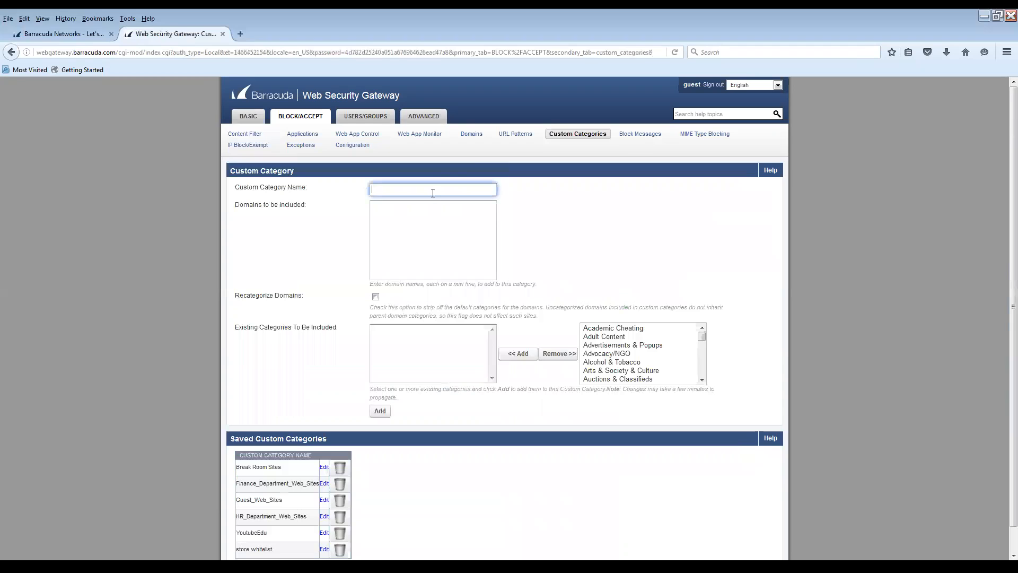
pyautogui.click(433, 235)
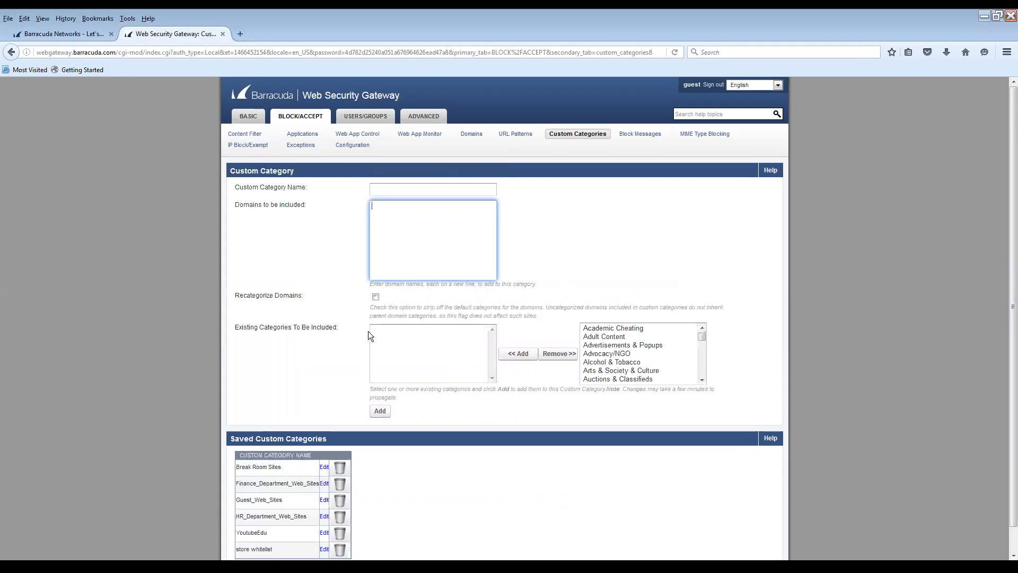
pyautogui.click(603, 330)
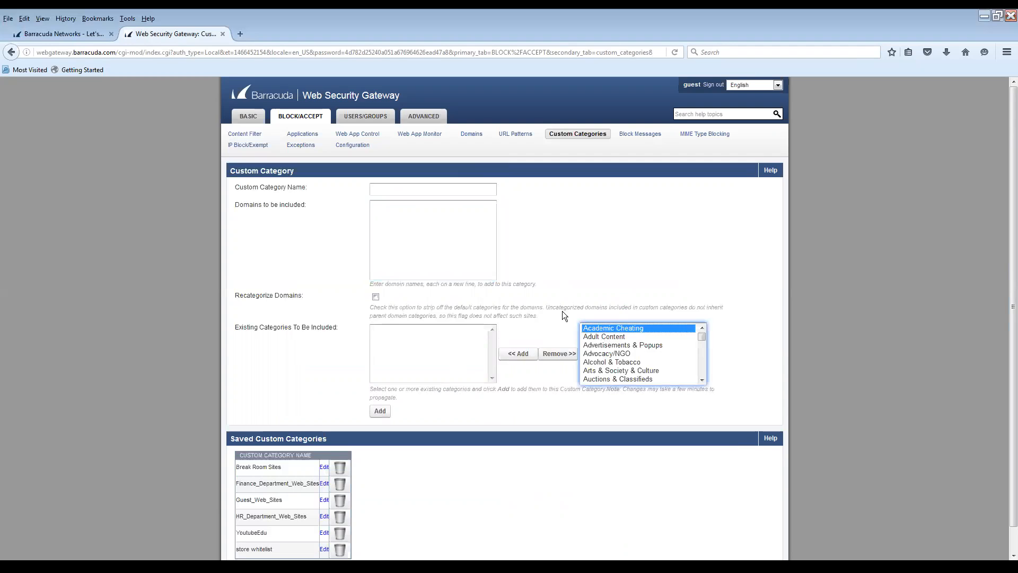
pyautogui.scroll(-1, 539, 318)
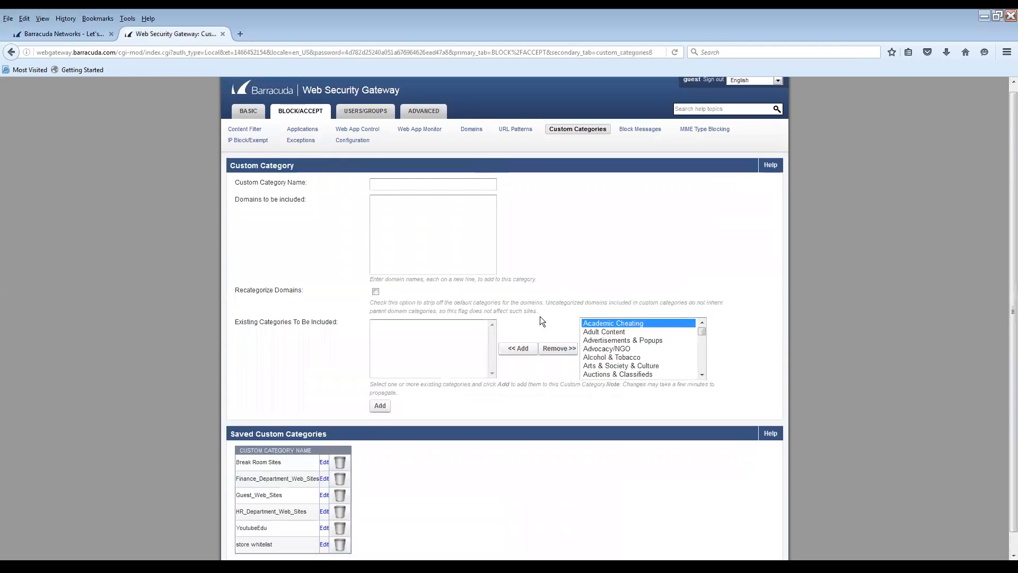
pyautogui.scroll(1, 540, 316)
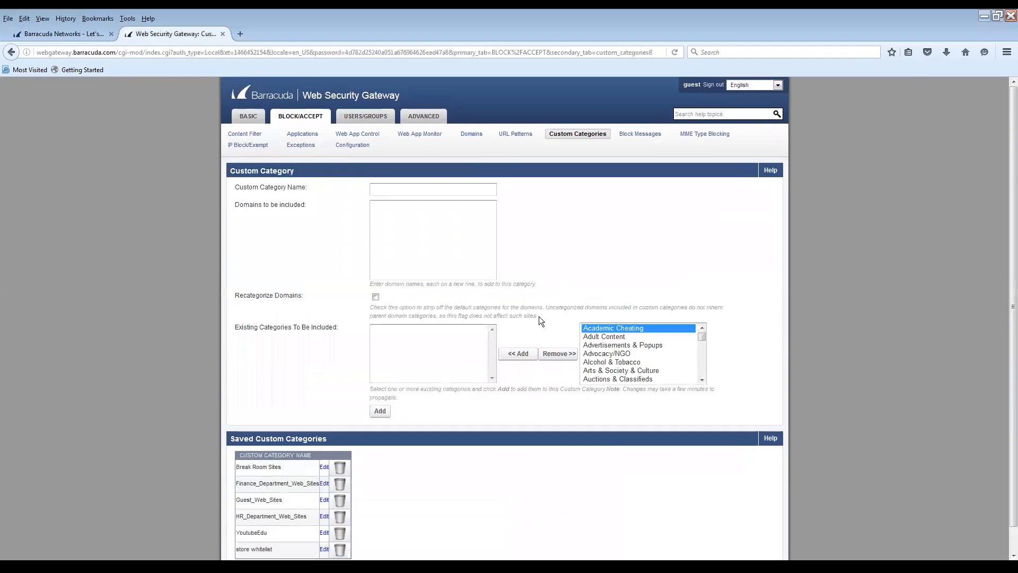
# On the Exceptions page, set Applies To All Users, Action Allow, type Web App Control
pyautogui.click(295, 147)
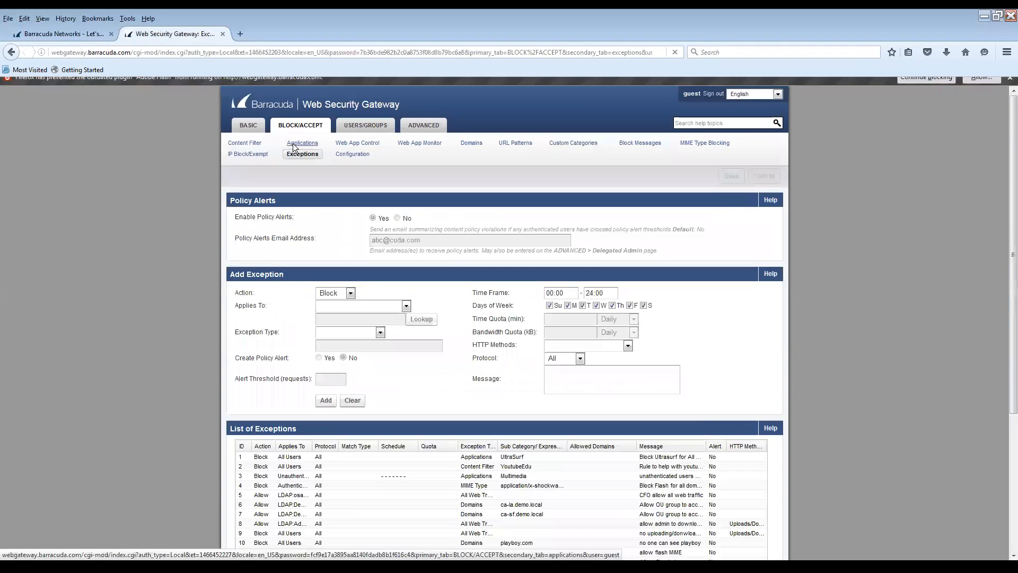
pyautogui.click(378, 316)
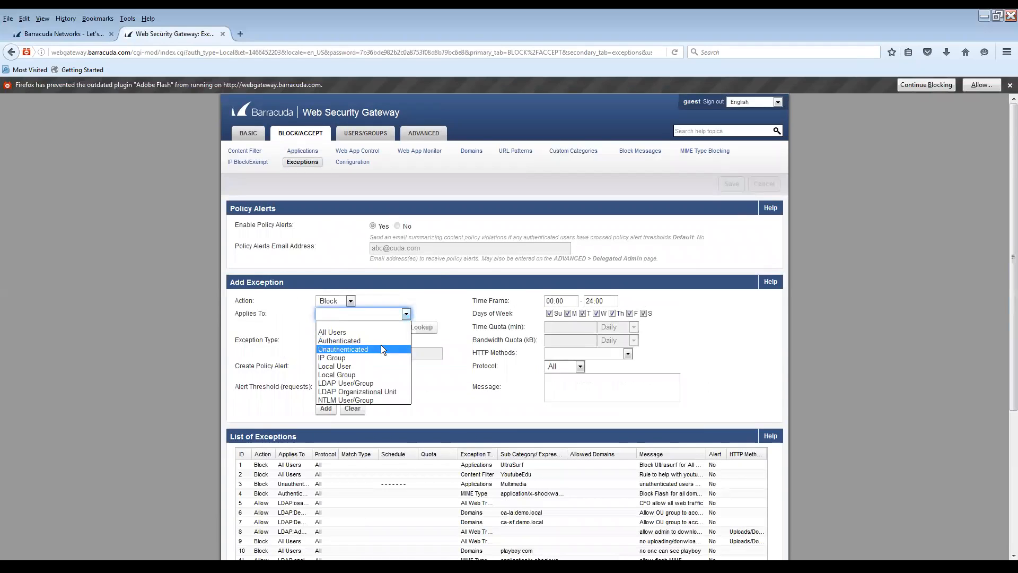
pyautogui.click(356, 331)
pyautogui.click(347, 301)
pyautogui.click(337, 338)
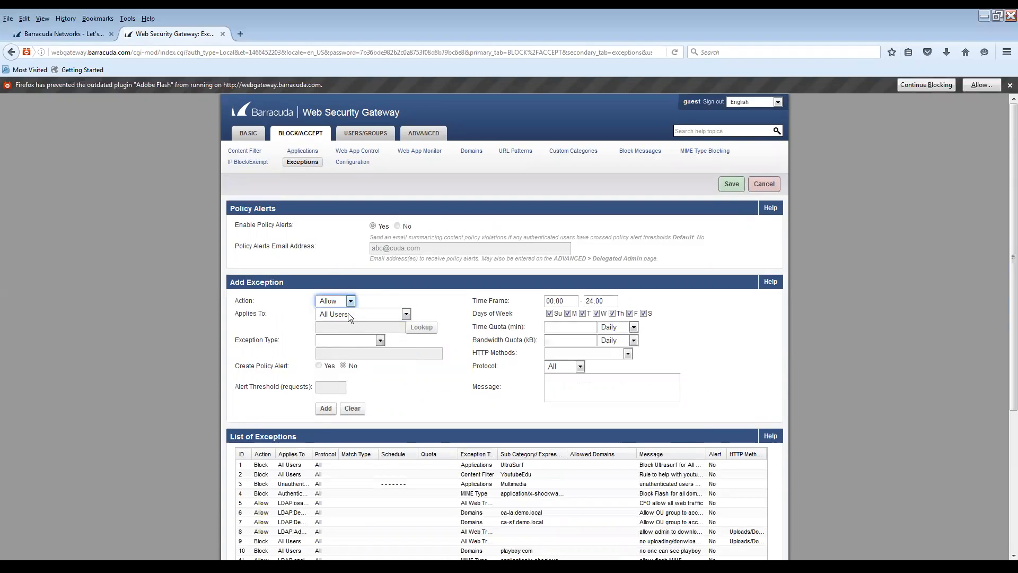
pyautogui.click(357, 343)
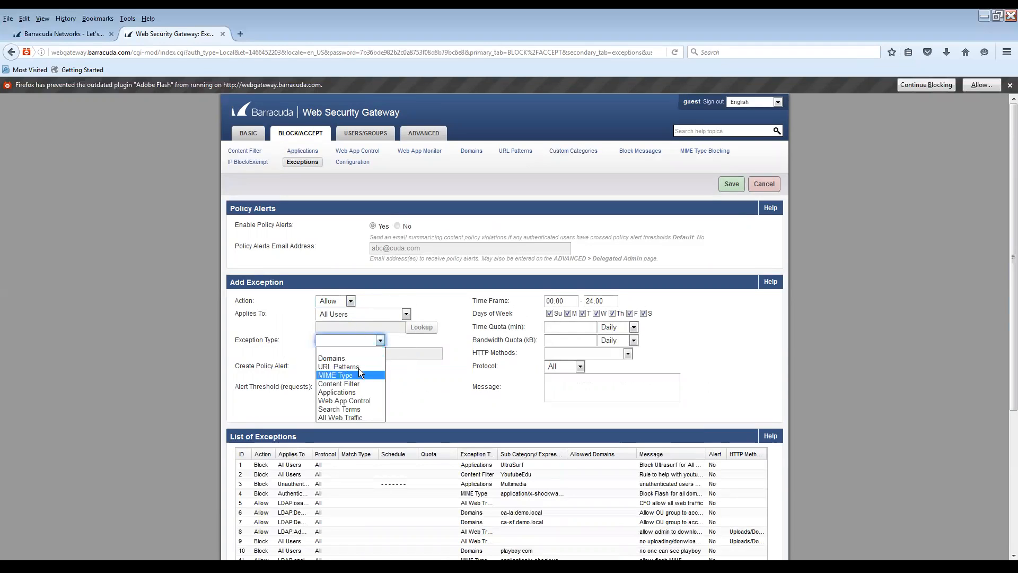
pyautogui.click(360, 400)
# Choose Facebook all functions and enter the message 'allow users to go on facebook'
pyautogui.click(357, 353)
pyautogui.scroll(-10, 377, 445)
pyautogui.scroll(-10, 377, 446)
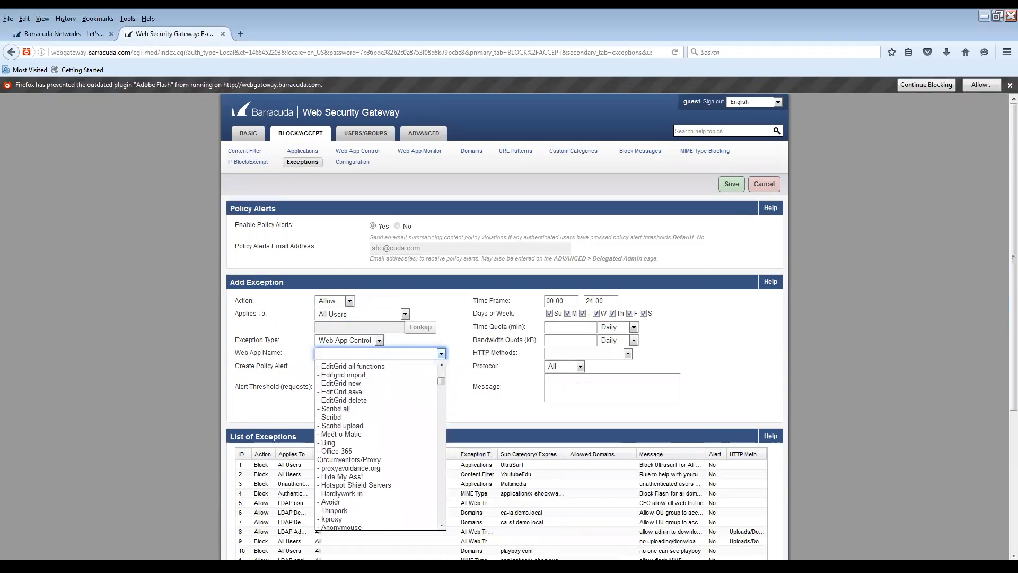
pyautogui.scroll(-3, 377, 446)
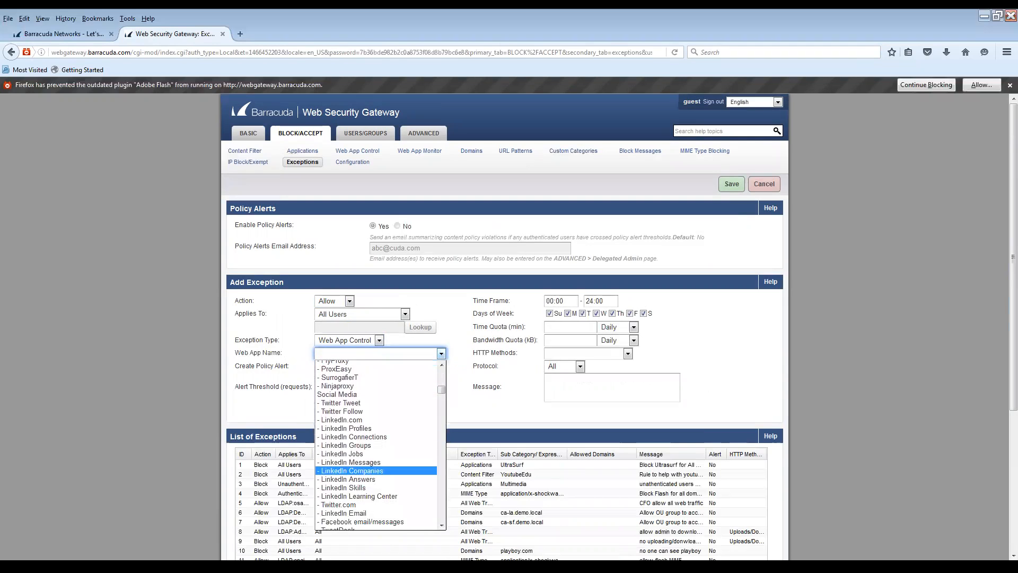
pyautogui.scroll(-5, 376, 477)
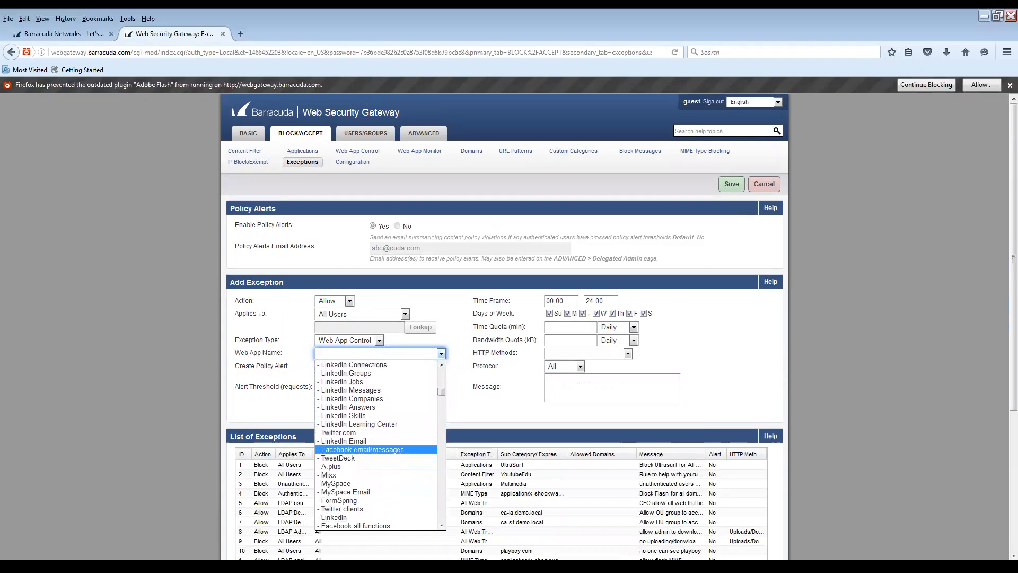
pyautogui.click(375, 456)
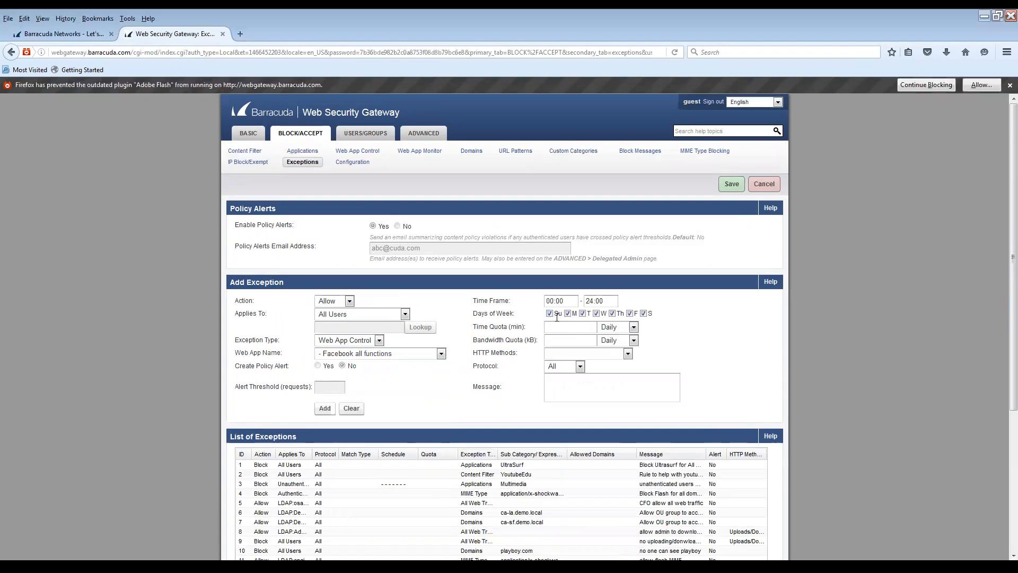
pyautogui.click(589, 386)
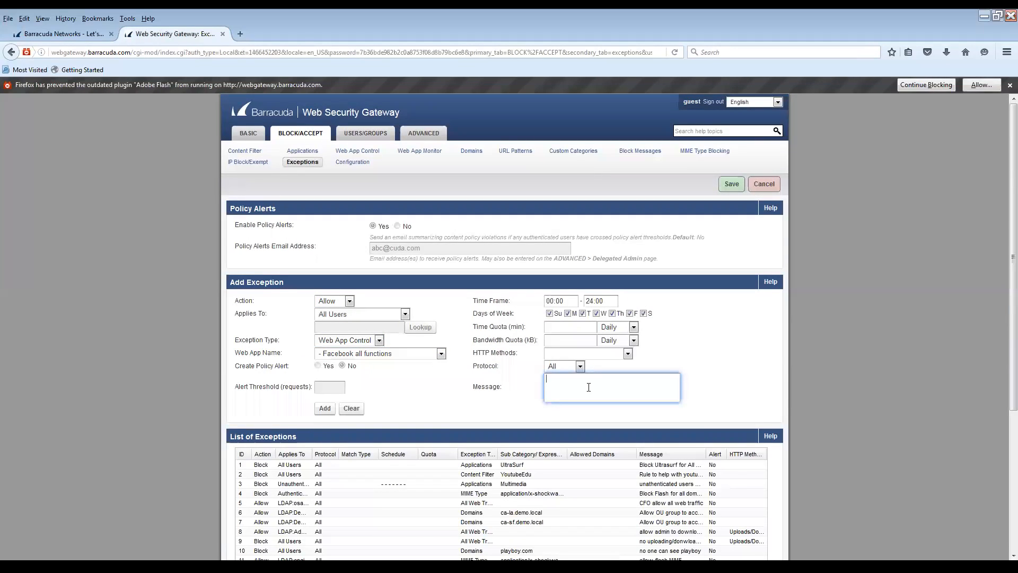
pyautogui.write('allow users to go on facebook')
pyautogui.click(691, 384)
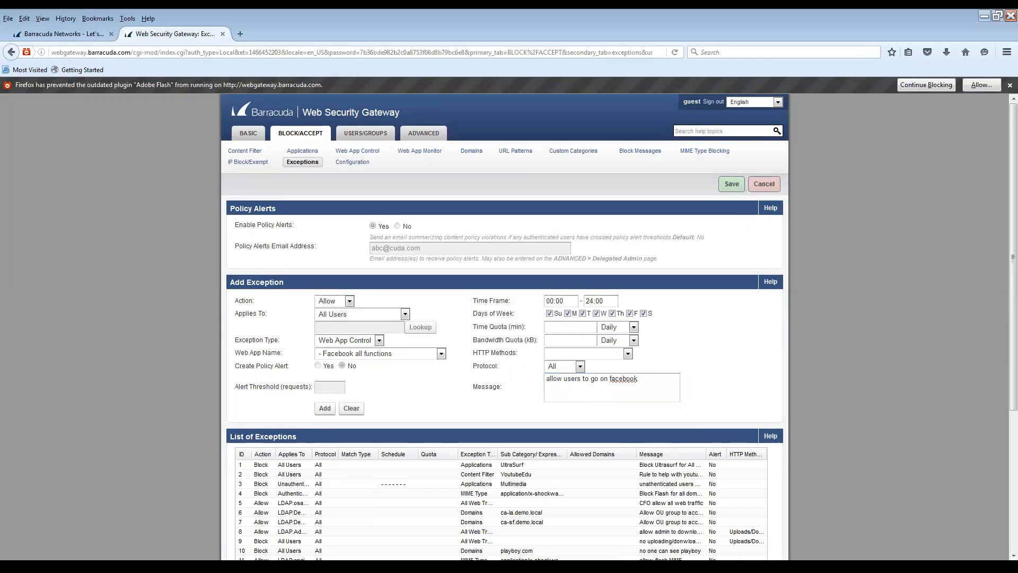
pyautogui.scroll(-4, 691, 385)
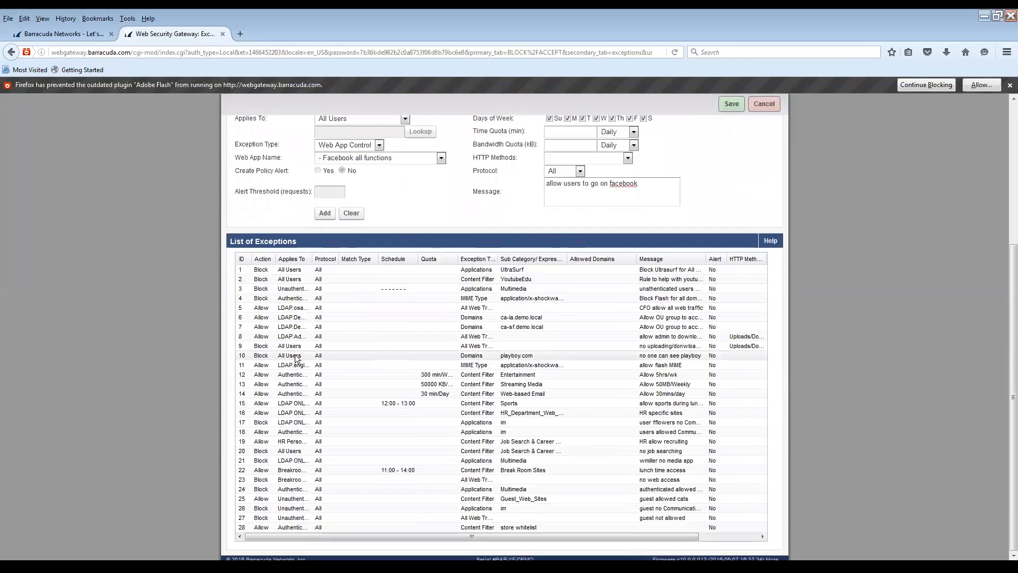
pyautogui.scroll(5, 297, 356)
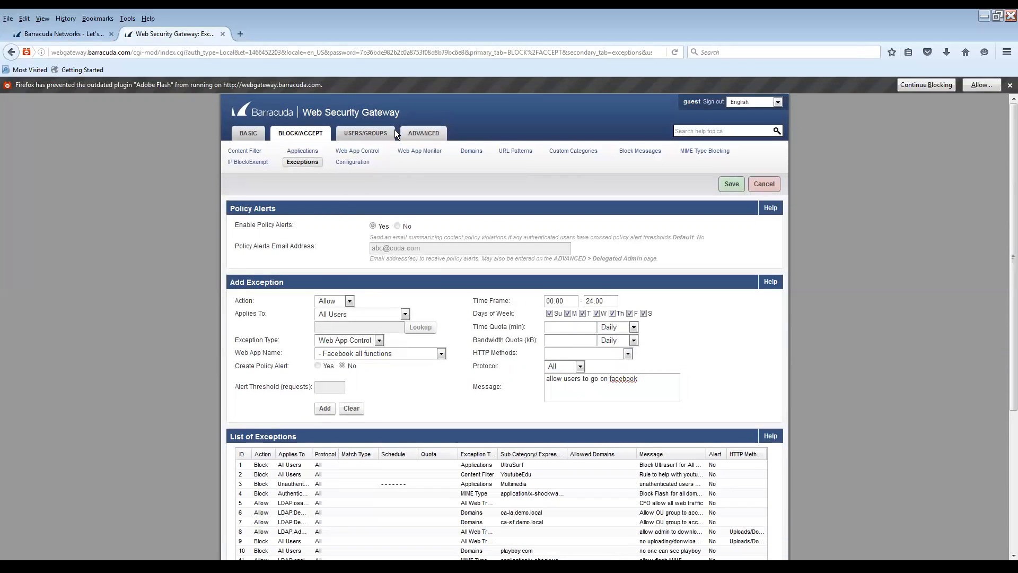
pyautogui.moveTo(422, 134)
pyautogui.click(72, 39)
pyautogui.click(162, 30)
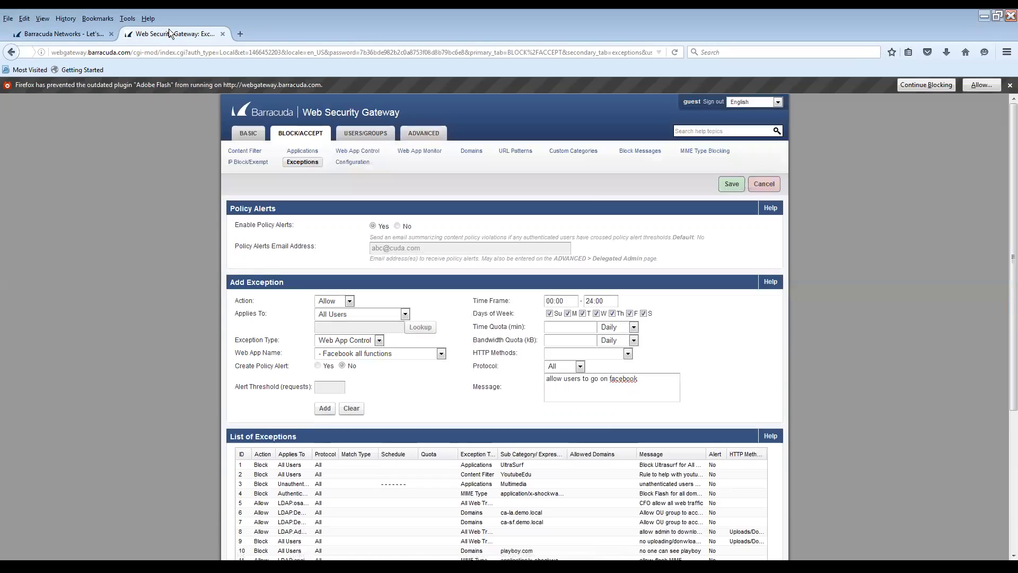
# Load campus.barracuda.com in a new browser tab
pyautogui.click(232, 54)
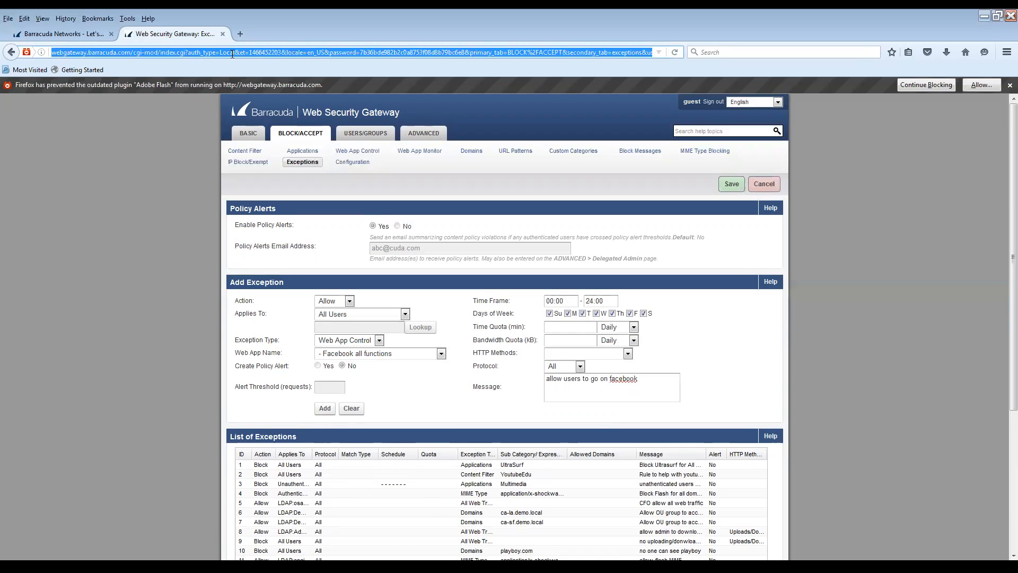
pyautogui.hotkey('ctrl', 't')
pyautogui.write('campus/')
pyautogui.press('BackSpace')
pyautogui.write('.barracuda')
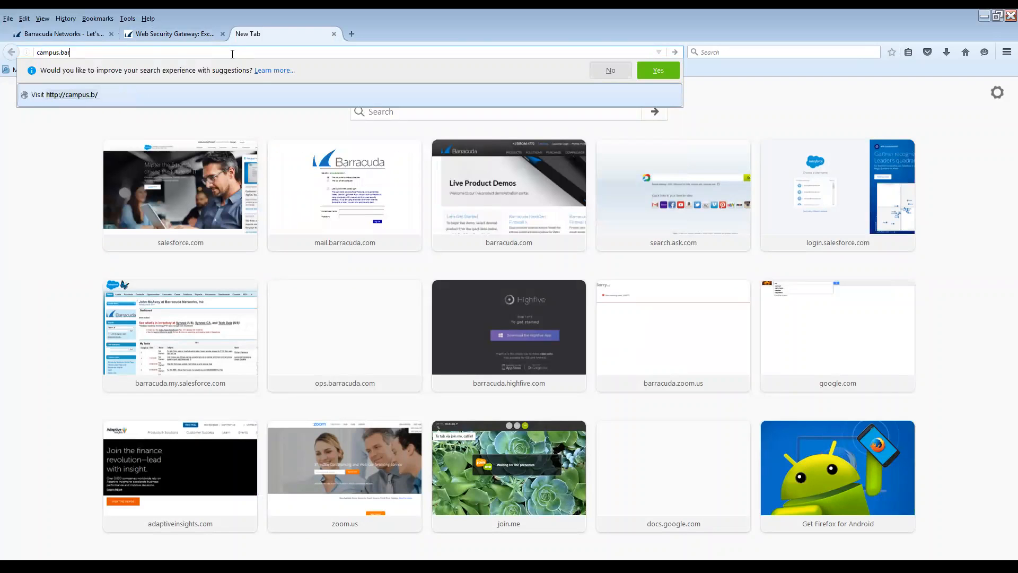
pyautogui.write('/')
pyautogui.press('BackSpace')
pyautogui.write('.com')
pyautogui.press('Return')
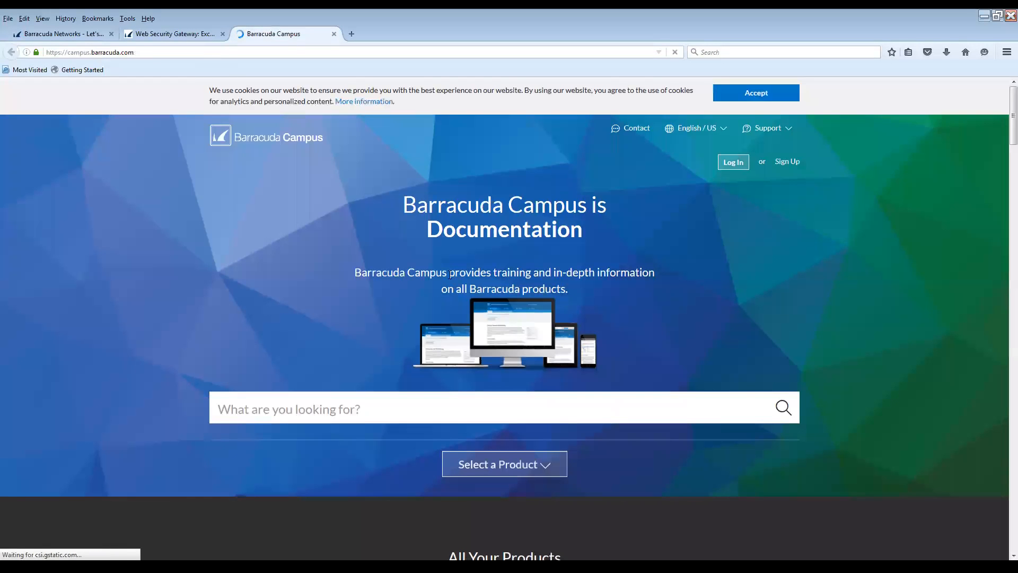
# Open the Web Security Gateway documentation Overview from All Your Products
pyautogui.scroll(-3, 448, 274)
pyautogui.scroll(-2, 449, 274)
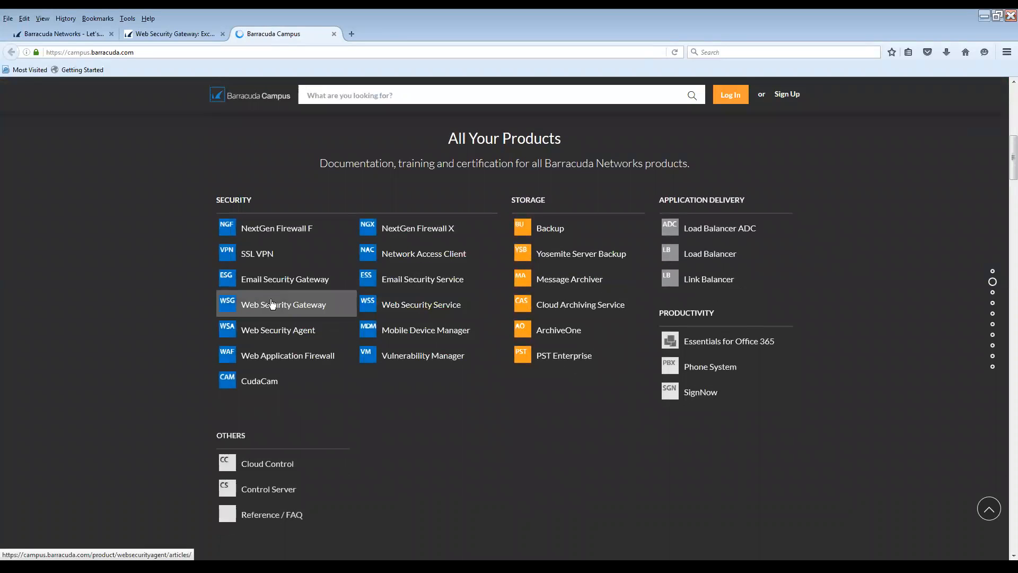
pyautogui.click(310, 331)
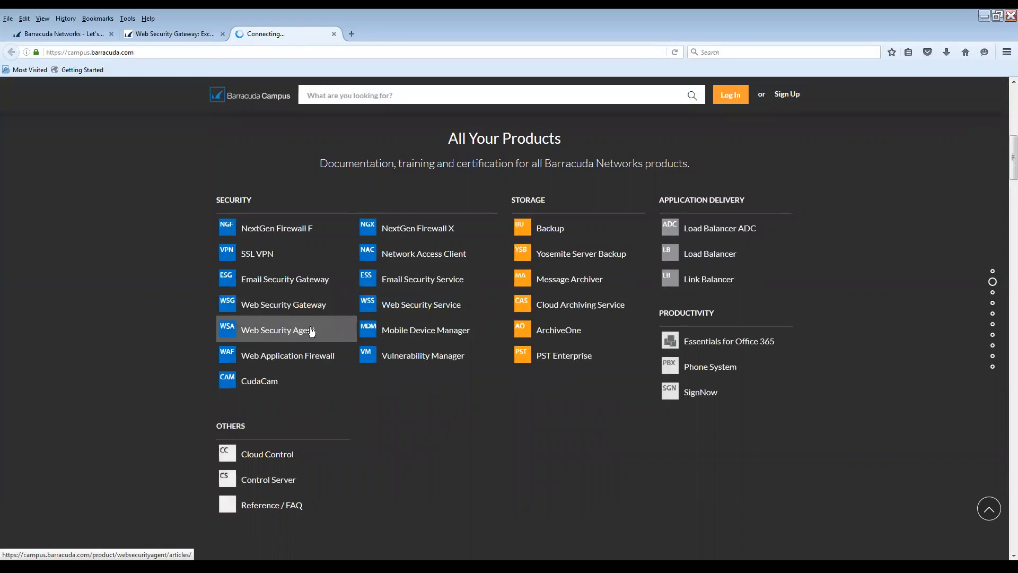
pyautogui.scroll(-2, 321, 333)
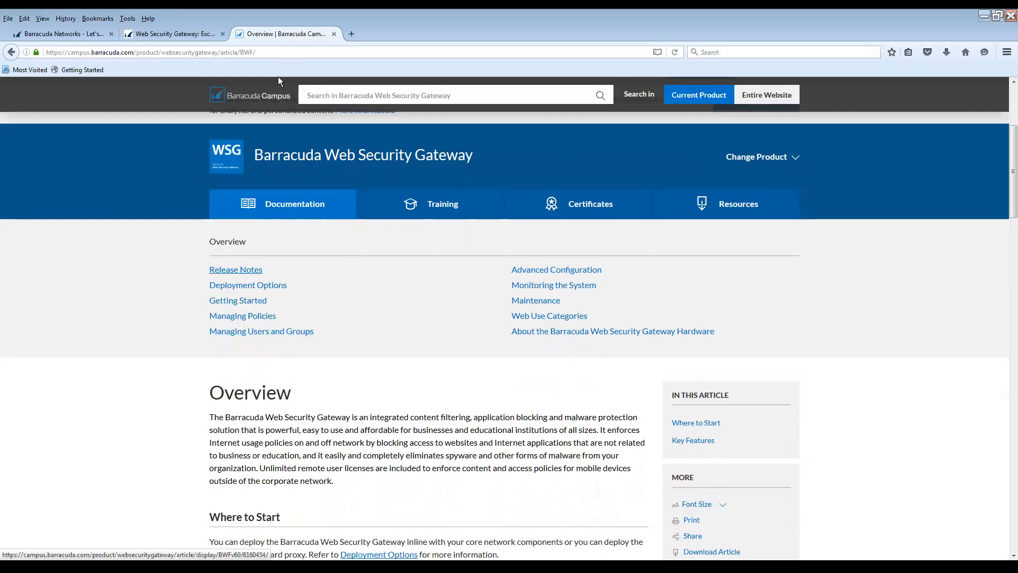
pyautogui.click(277, 53)
# Load barracuda.com and show the PURCHASE menu with Free Eval
pyautogui.write('barracuda/cp,')
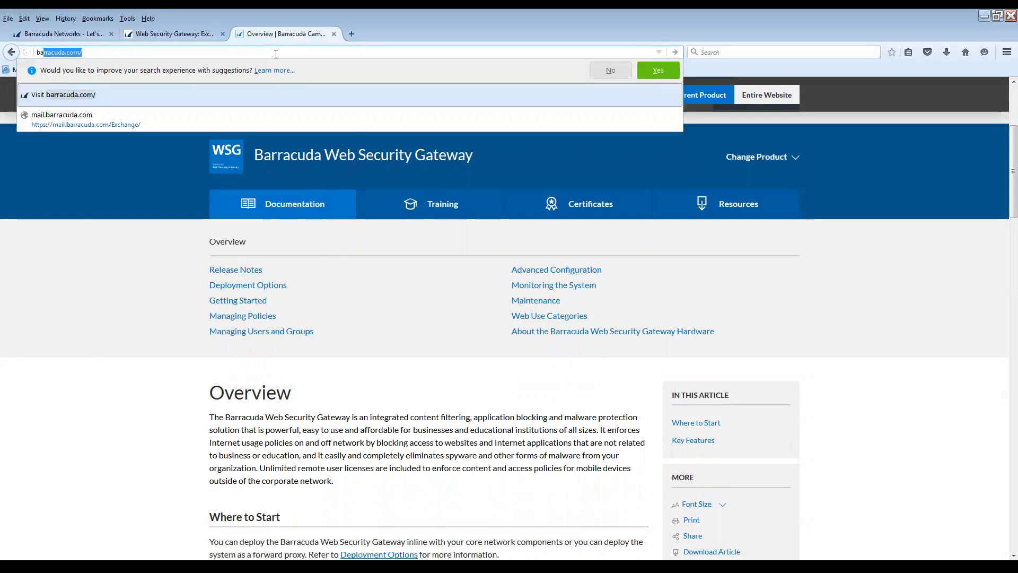
pyautogui.press('BackSpace')
pyautogui.press('BackSpace')
pyautogui.press('BackSpace')
pyautogui.press('BackSpace')
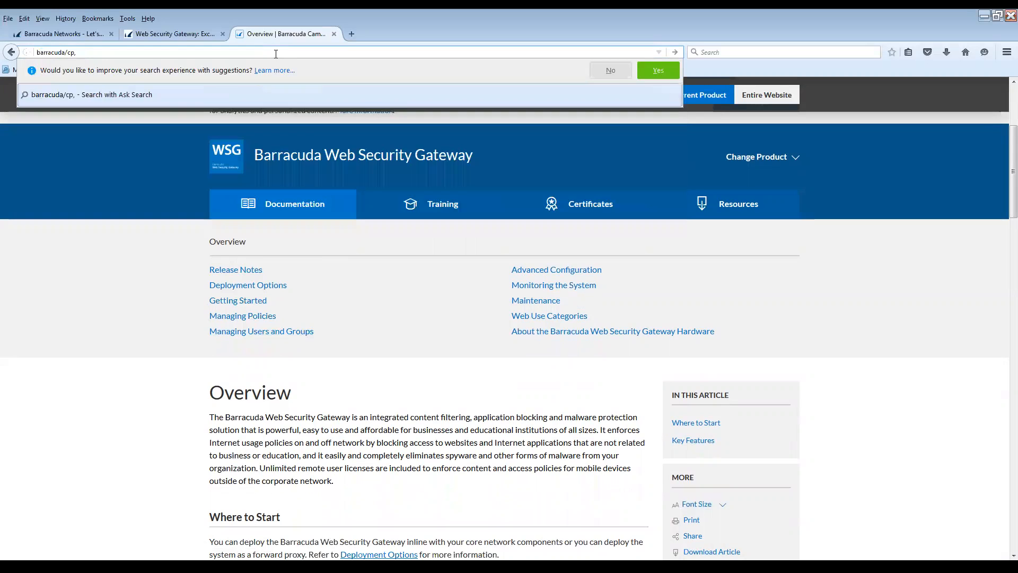
pyautogui.write('.com')
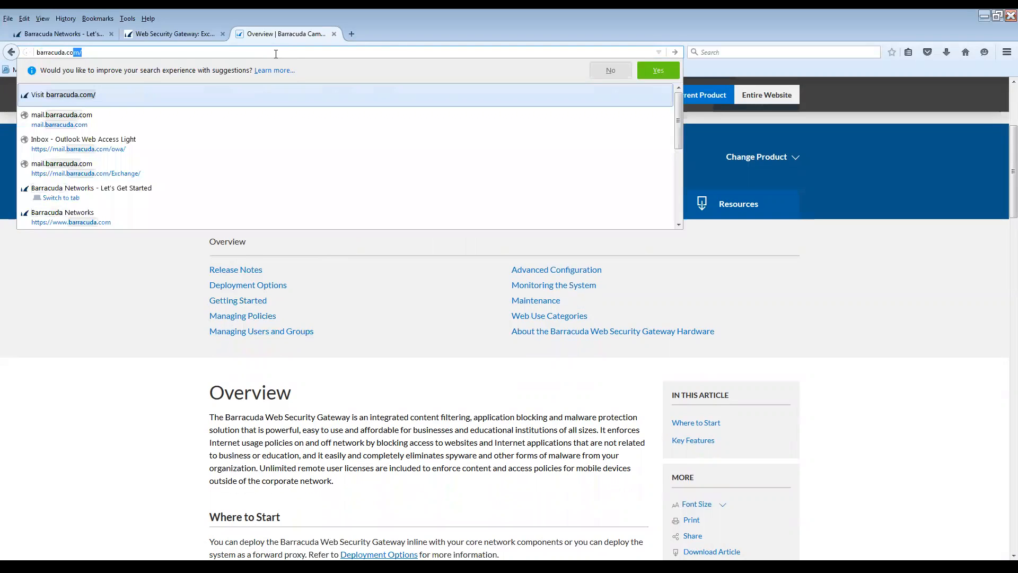
pyautogui.press('Return')
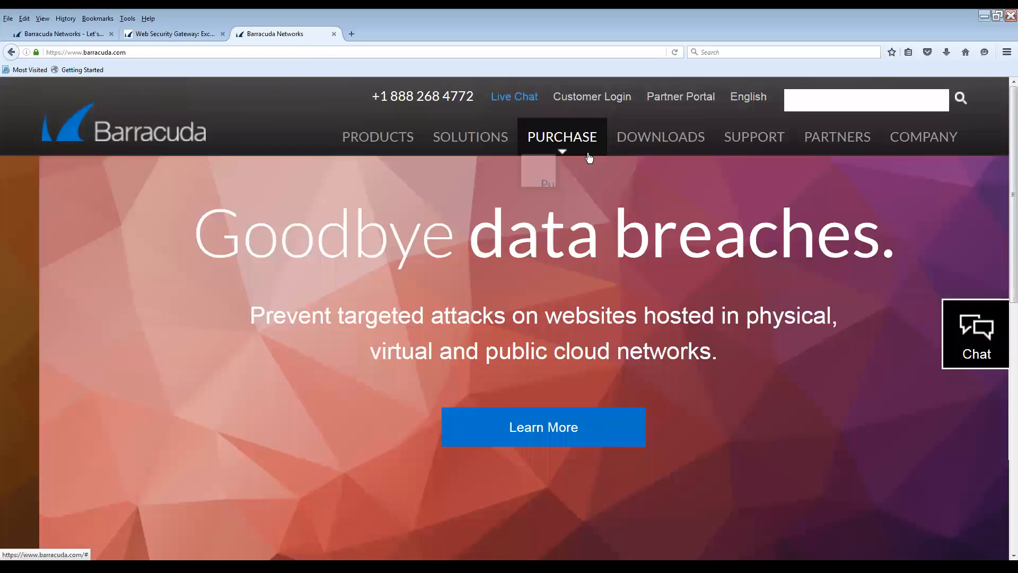
pyautogui.click(588, 146)
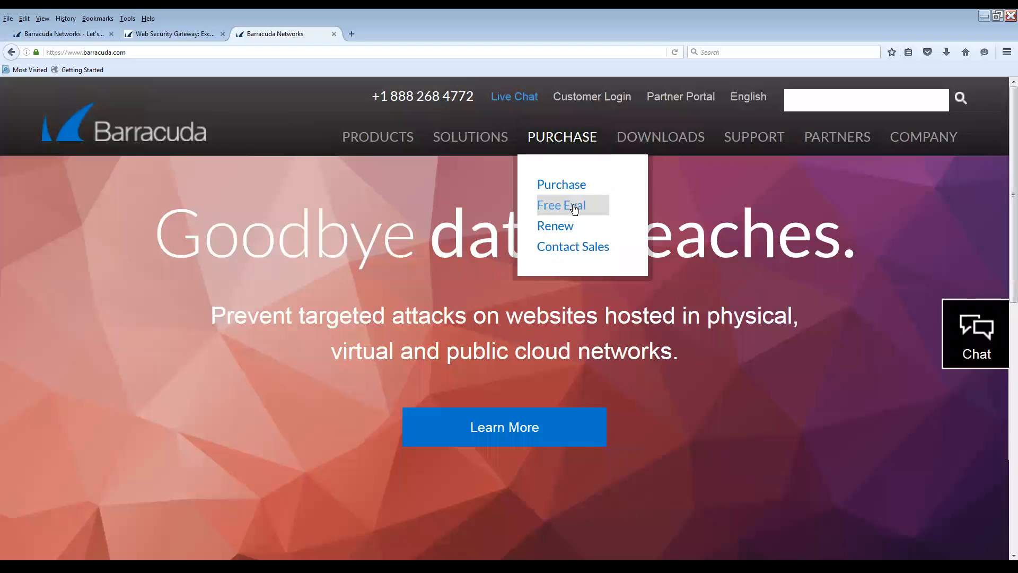